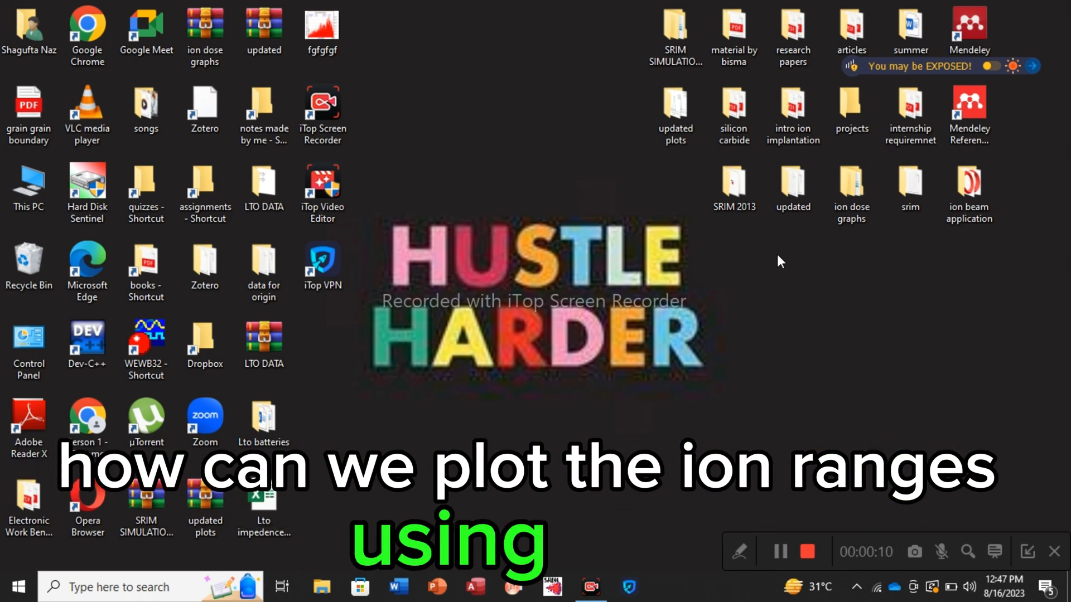
# Launch SRIM from its taskbar icon.
pyautogui.click(552, 587)
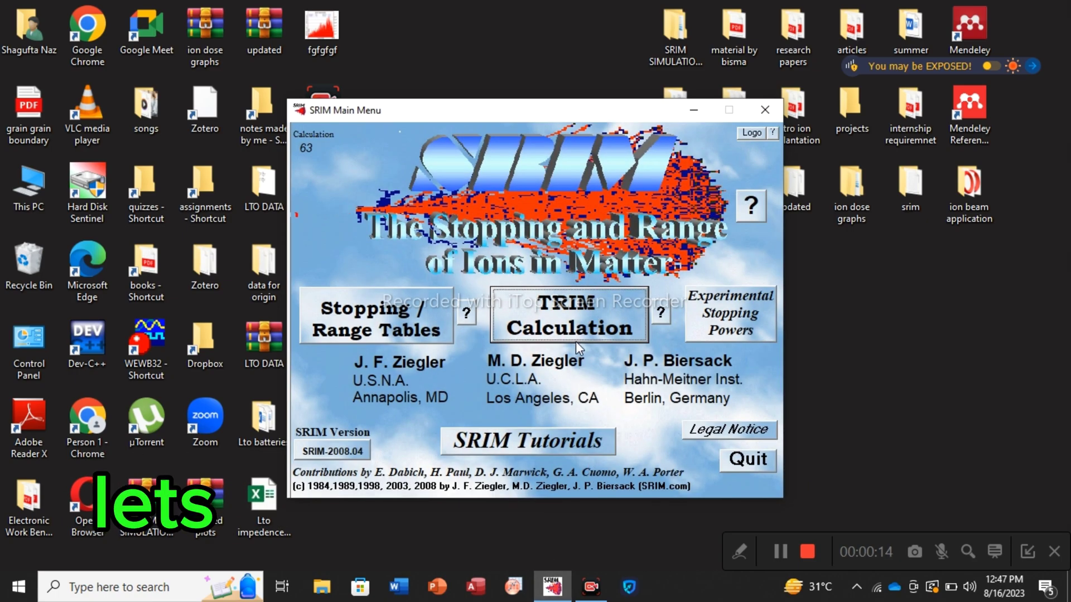
# Start a TRIM calculation with Nitrogen as the incident ion at 50 keV.
pyautogui.click(576, 346)
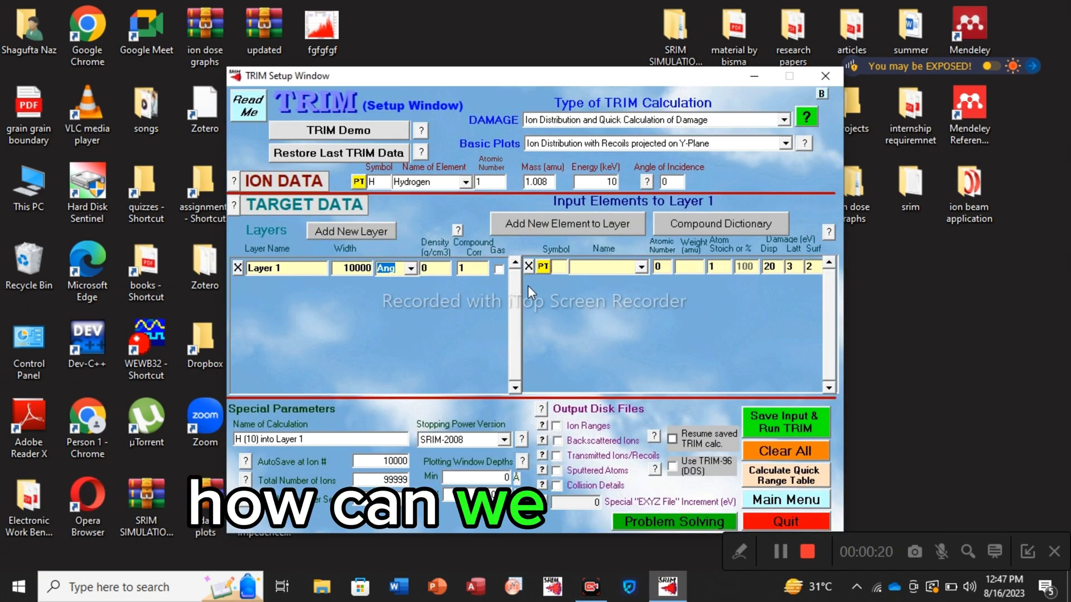
pyautogui.click(359, 182)
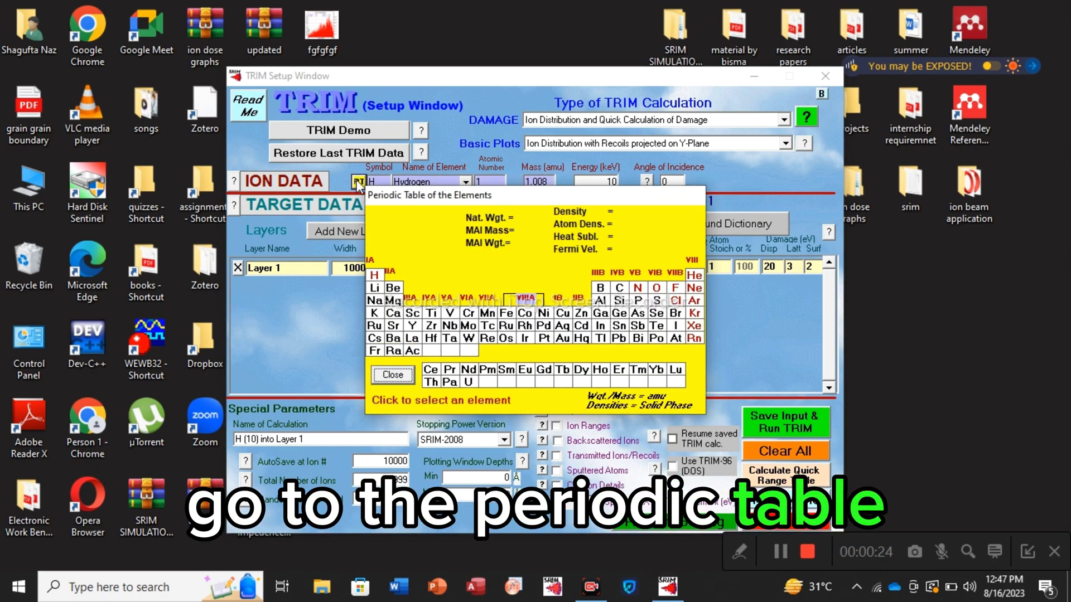
pyautogui.click(638, 289)
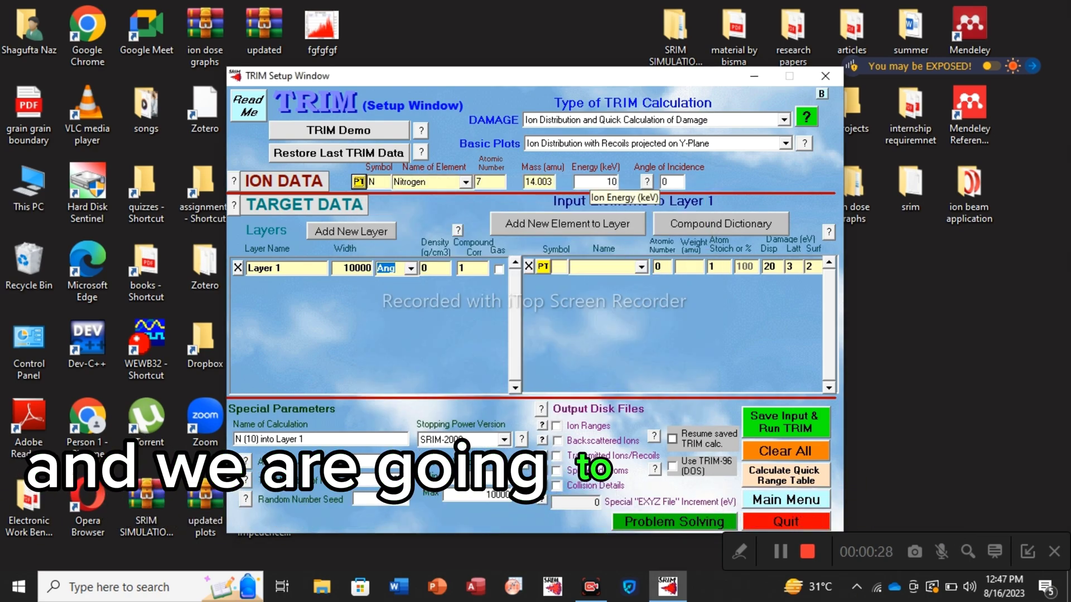
pyautogui.click(608, 182)
pyautogui.press('BackSpace')
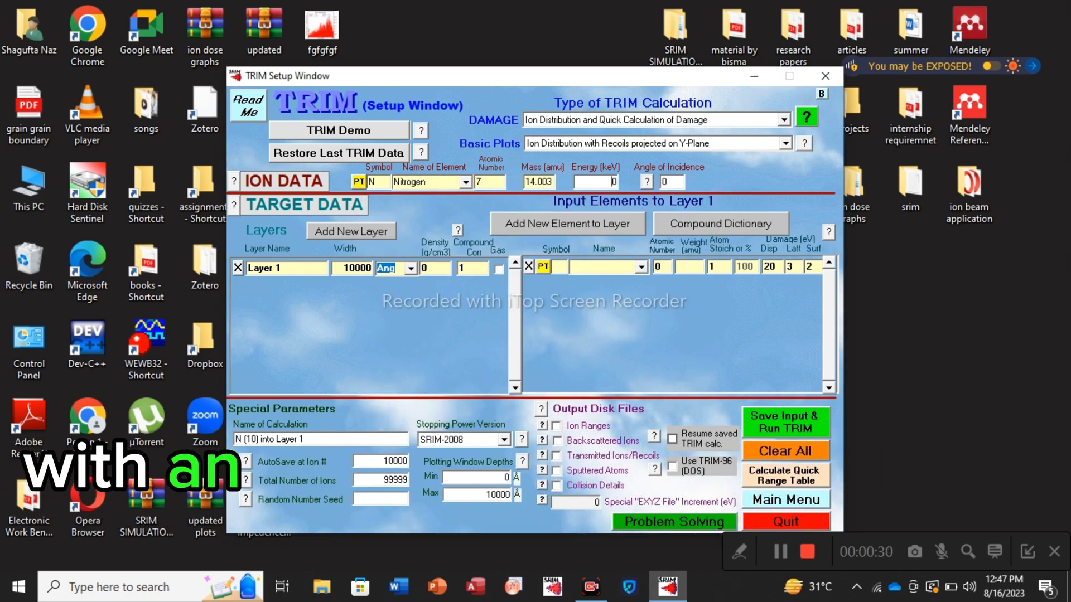
pyautogui.write('5')
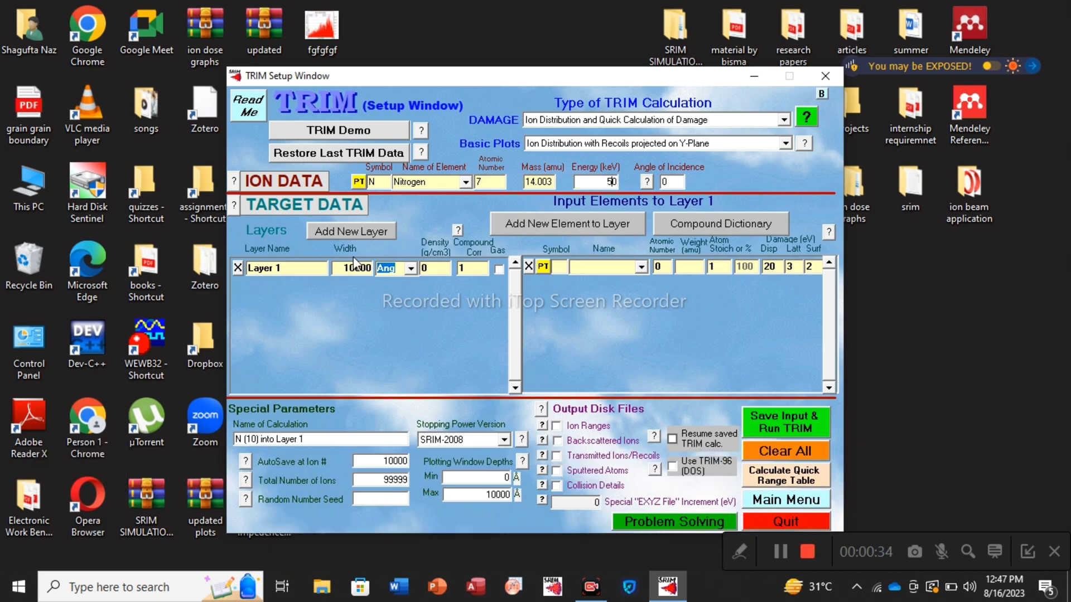
# Replace the target layer name 'Layer 1' with 'zinc oxide'.
pyautogui.click(281, 268)
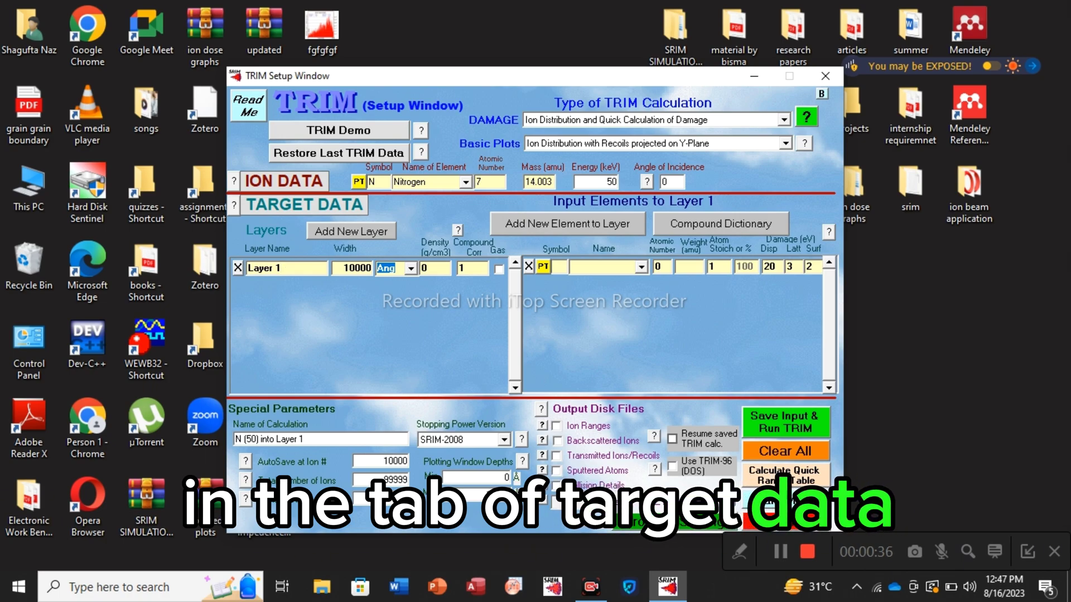
pyautogui.press('BackSpace')
pyautogui.press('BackSpace')
pyautogui.press('BackSpace')
pyautogui.press('BackSpace')
pyautogui.press('BackSpace')
pyautogui.press('BackSpace')
pyautogui.press('BackSpace')
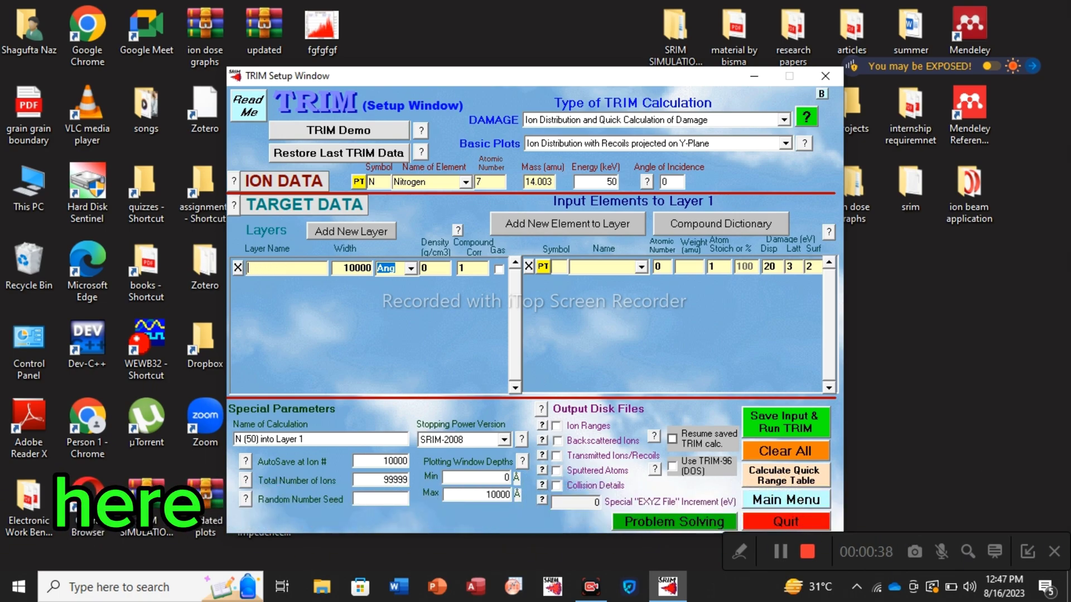
pyautogui.write('zinc')
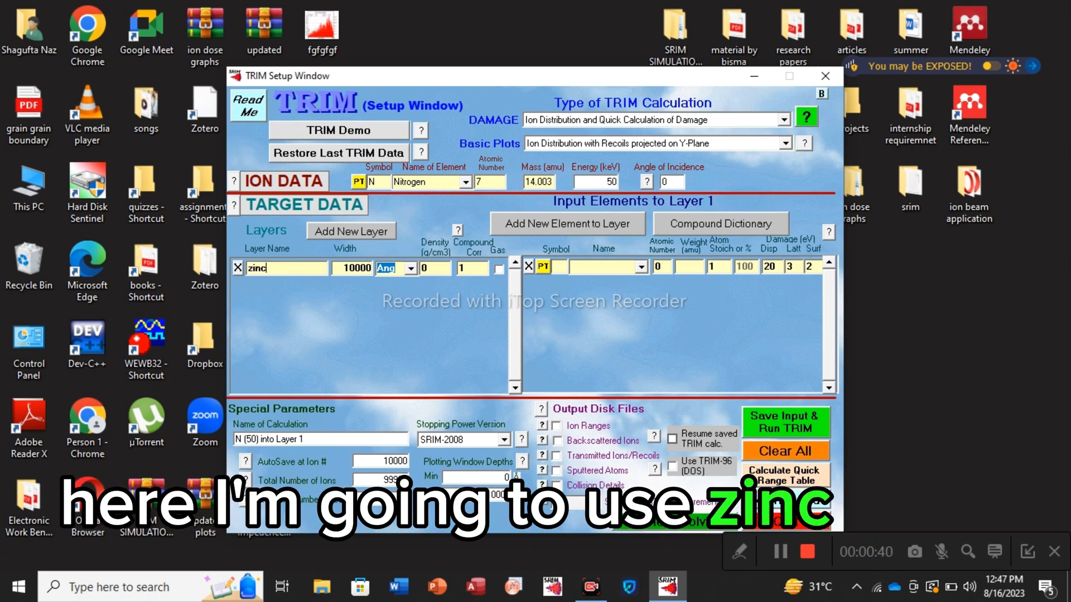
pyautogui.write(' oxide')
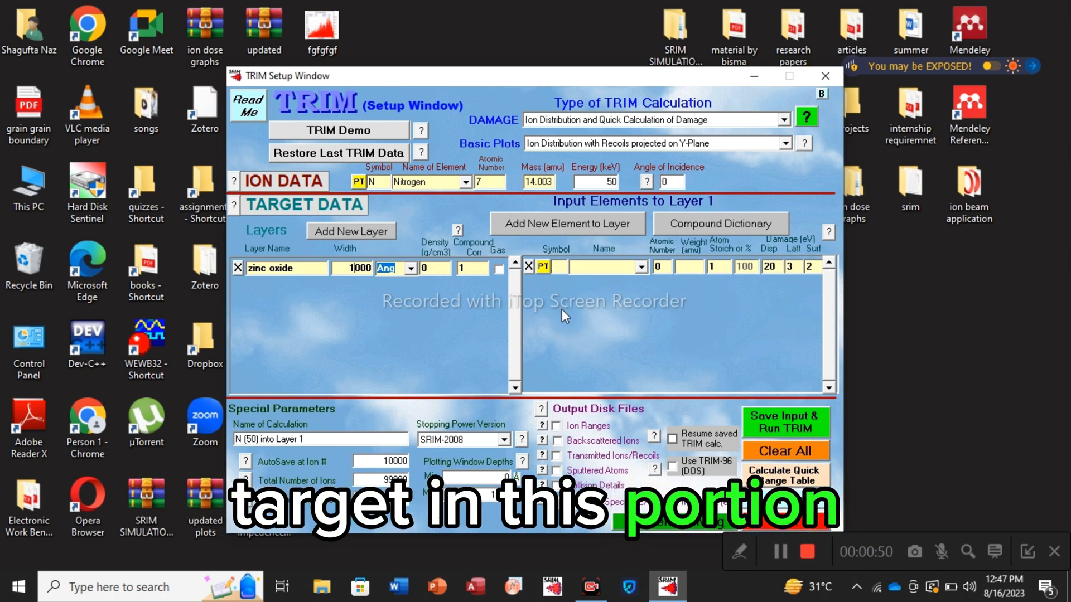
# Compose the target layer of two elements, zinc and oxygen, from the periodic table.
pyautogui.click(545, 267)
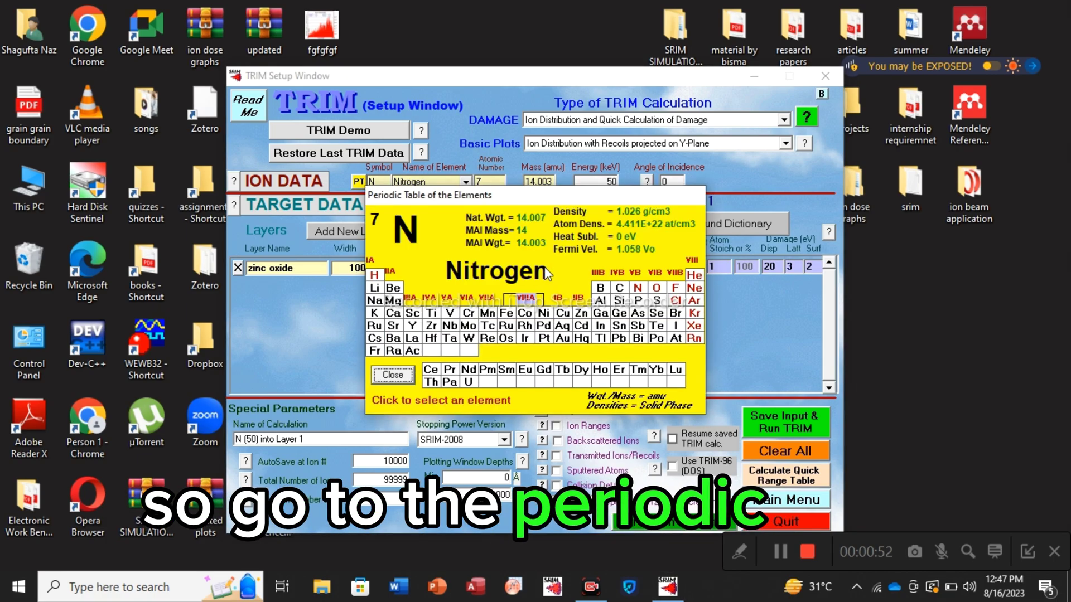
pyautogui.click(583, 313)
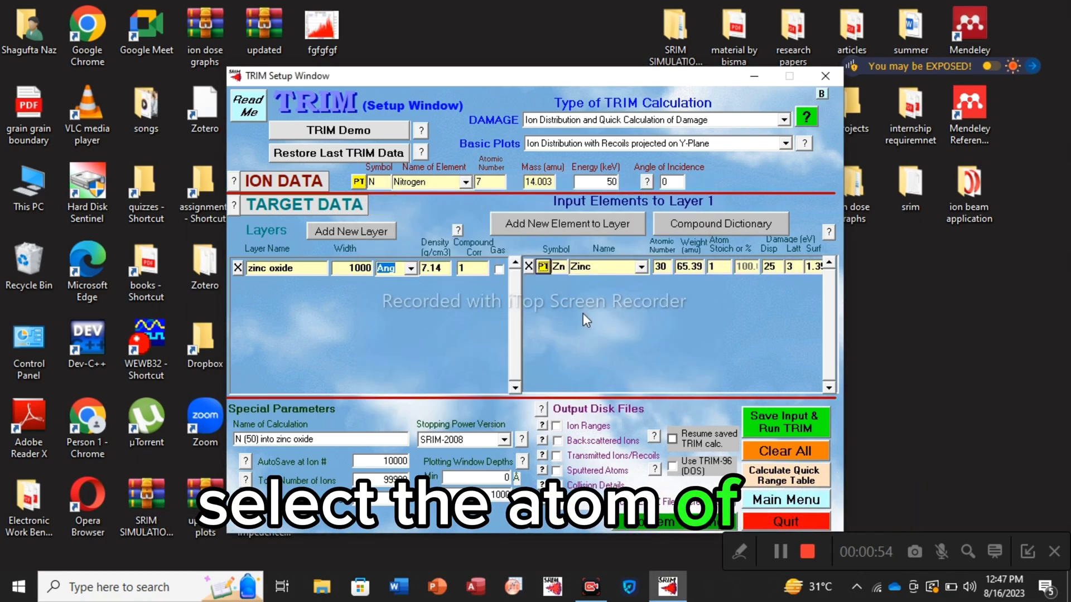
pyautogui.click(535, 222)
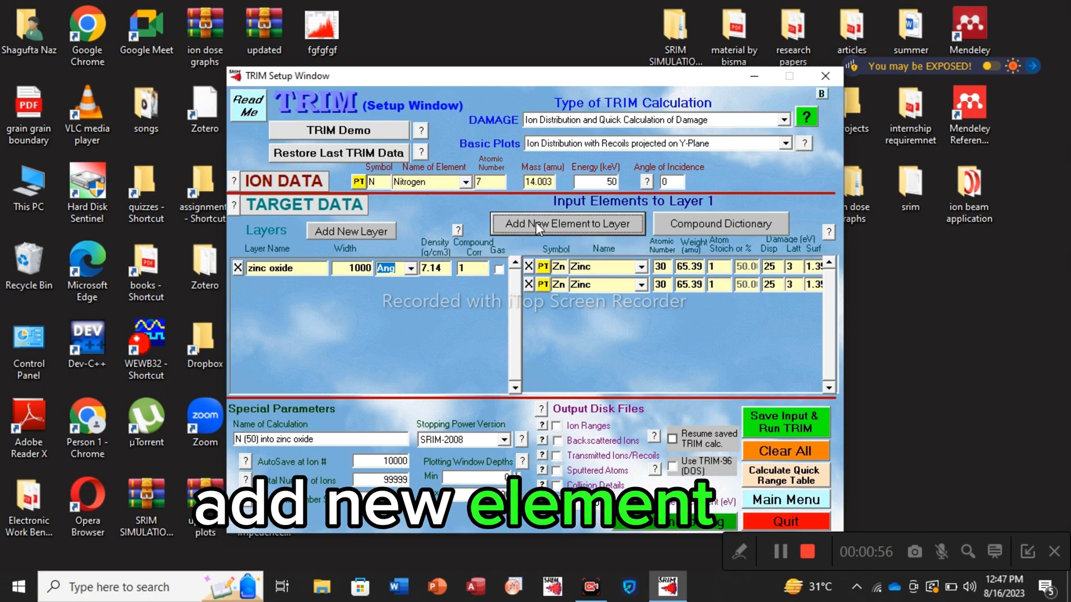
pyautogui.click(544, 284)
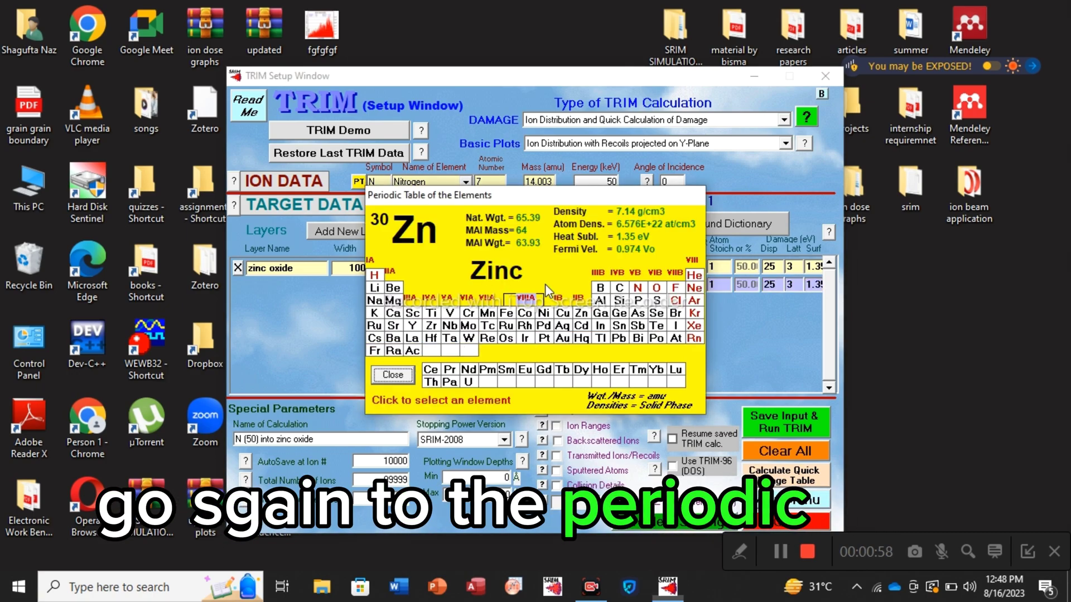
pyautogui.click(656, 288)
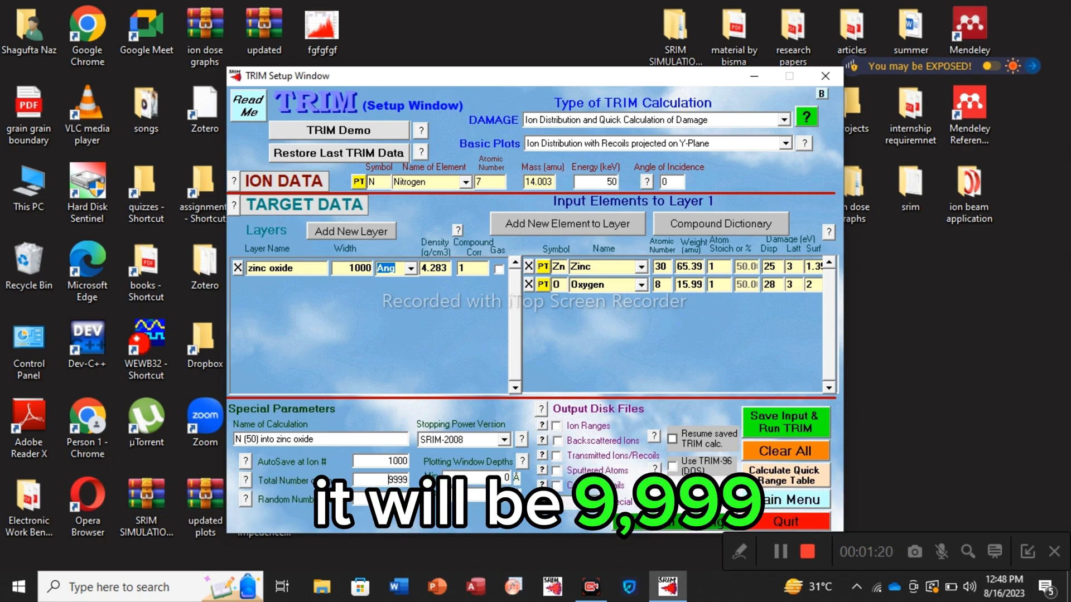
# Clear the layer density field so it can be set to 5.61.
pyautogui.click(449, 269)
pyautogui.press('BackSpace')
pyautogui.press('BackSpace')
pyautogui.press('BackSpace')
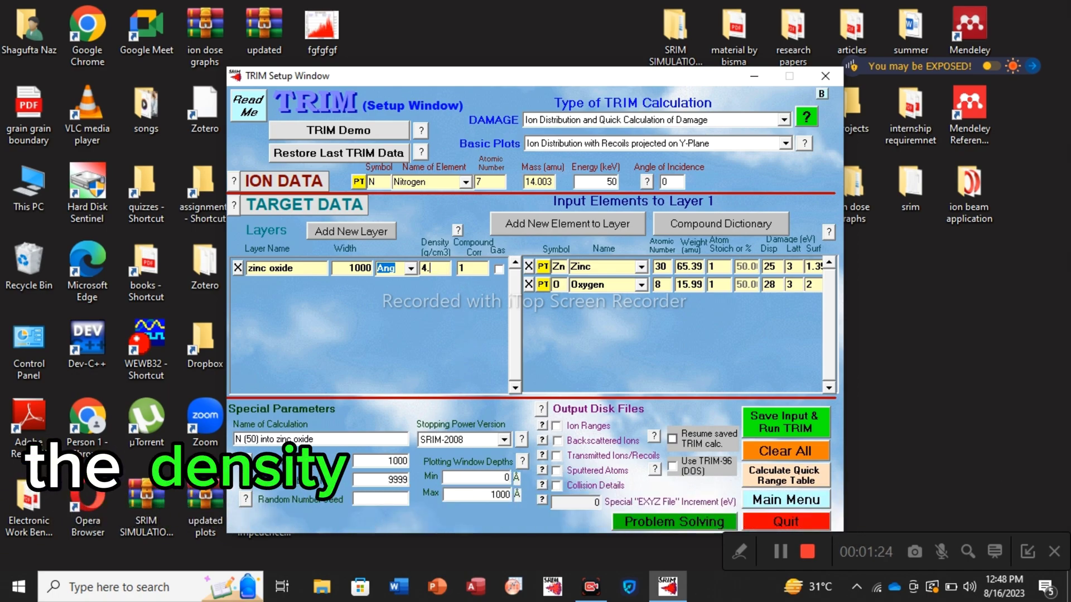
pyautogui.press('BackSpace')
pyautogui.press('BackSpace')
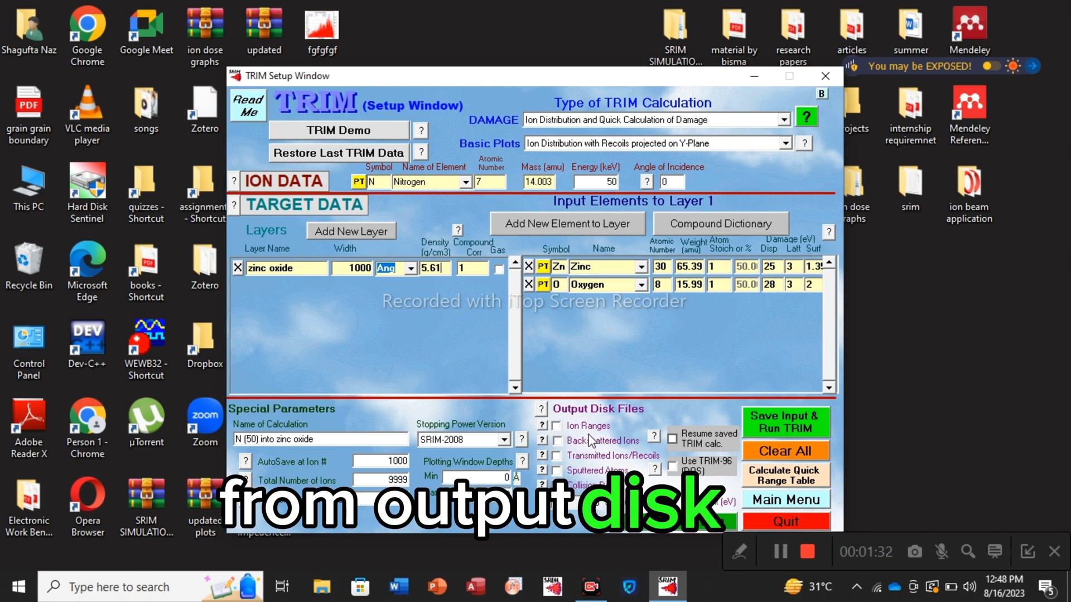
# Enable Ion Ranges and Collision Details output files, confirm the recoil prompt, and run TRIM.
pyautogui.click(556, 428)
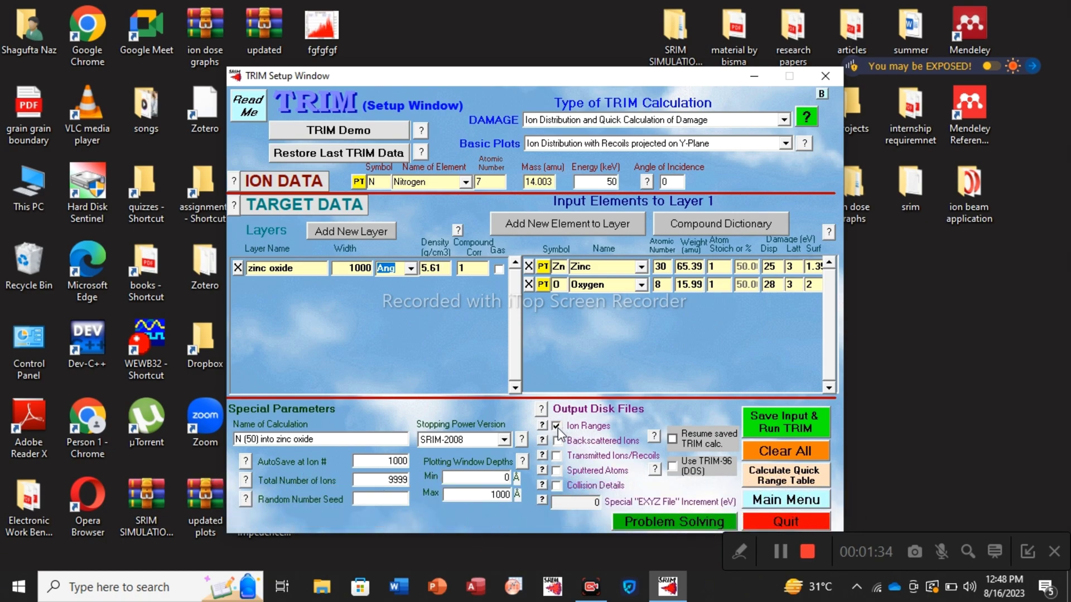
pyautogui.click(557, 487)
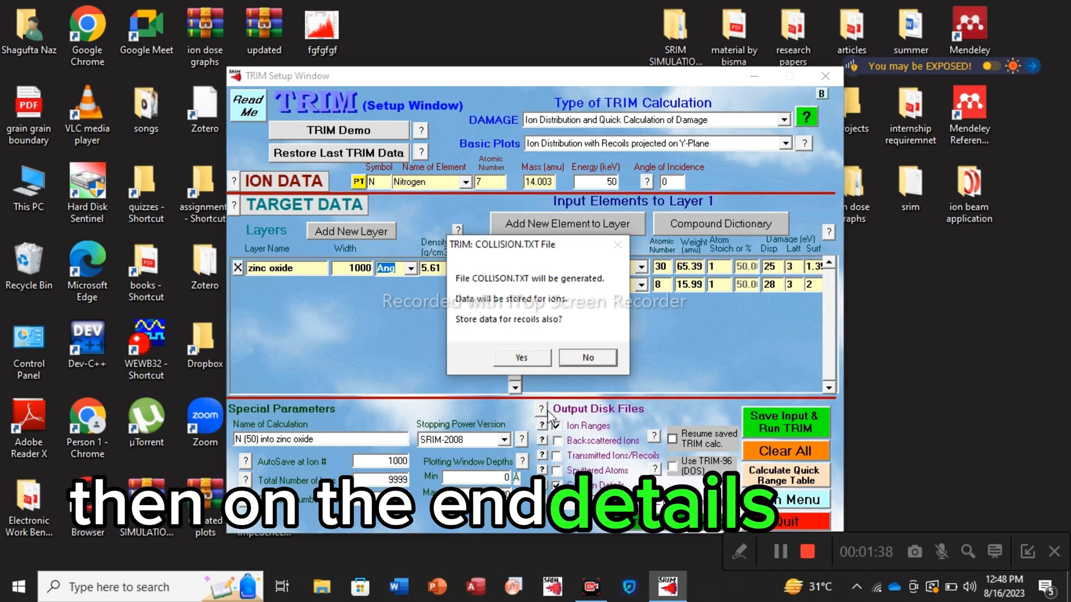
pyautogui.click(528, 362)
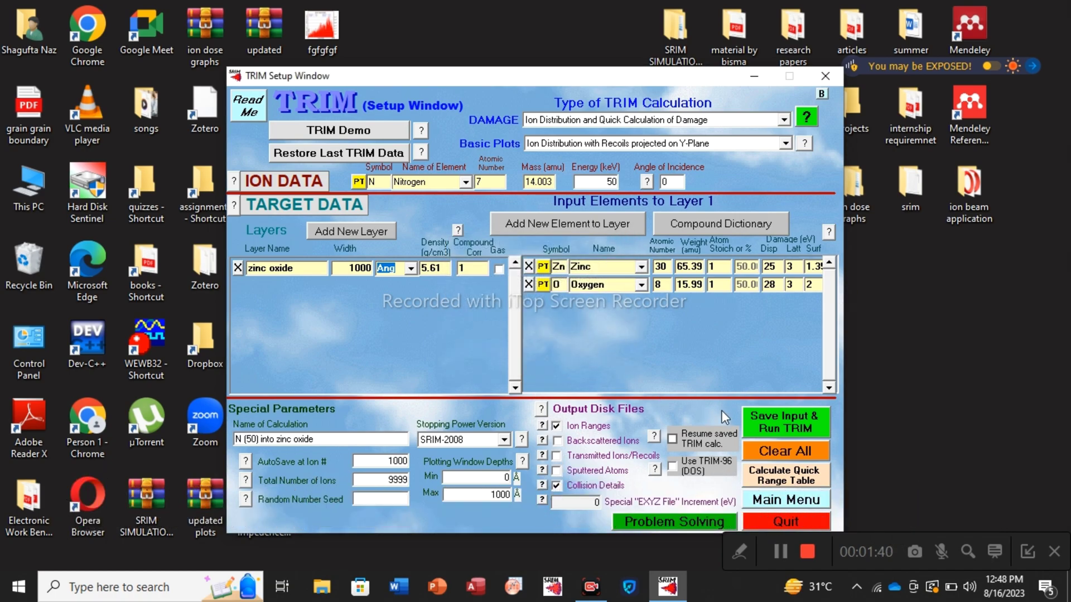
pyautogui.click(793, 427)
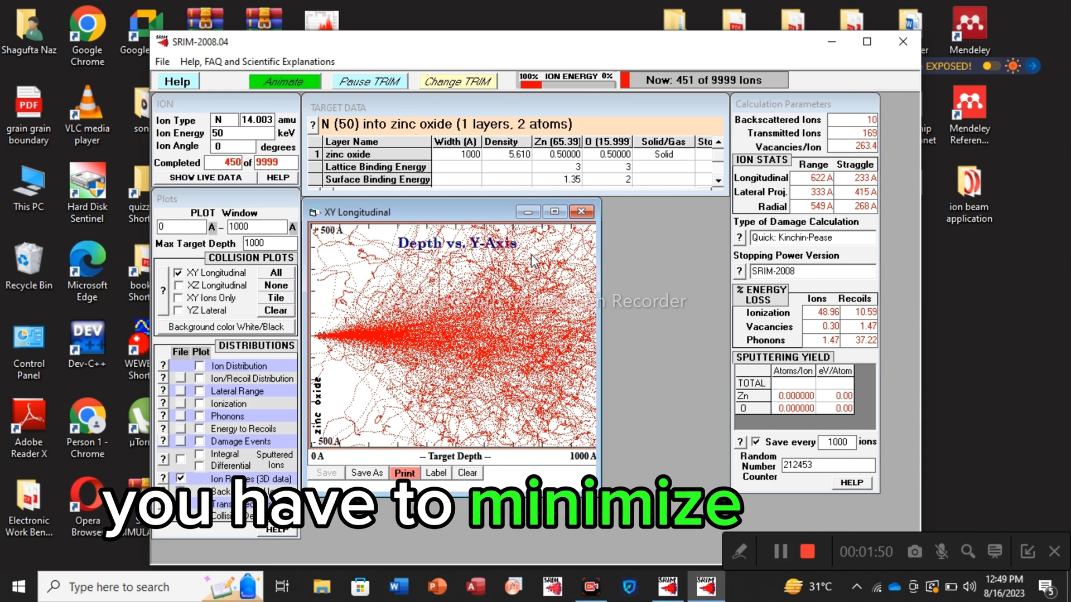
# Minimize the Depth vs. Y-Axis collision plot window.
pyautogui.click(527, 212)
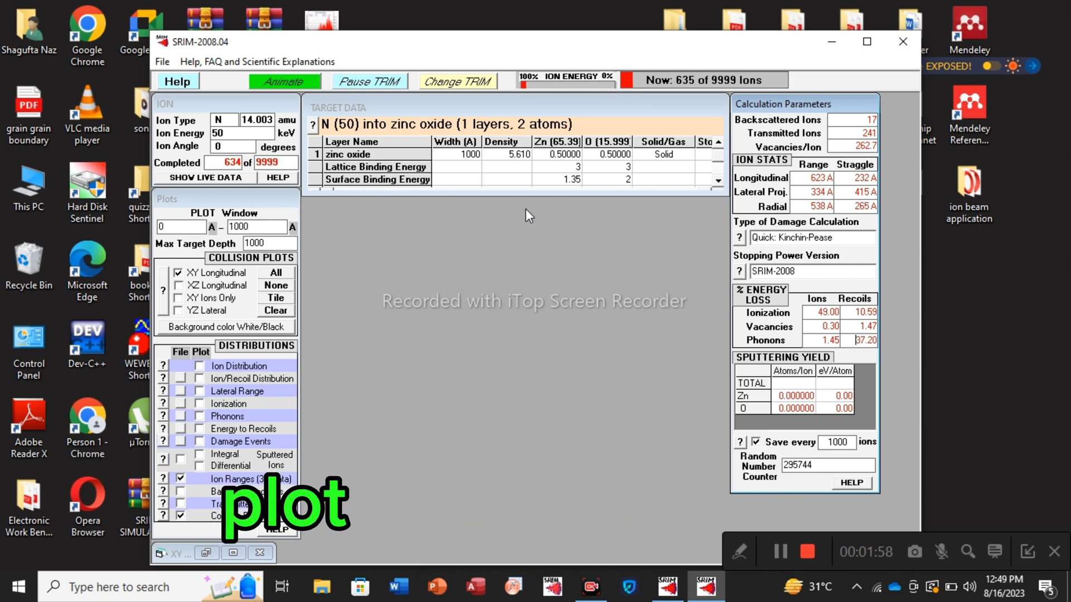
# Show the ION RANGE Distribution plot, reposition its window, and open its Save As dialog.
pyautogui.click(199, 366)
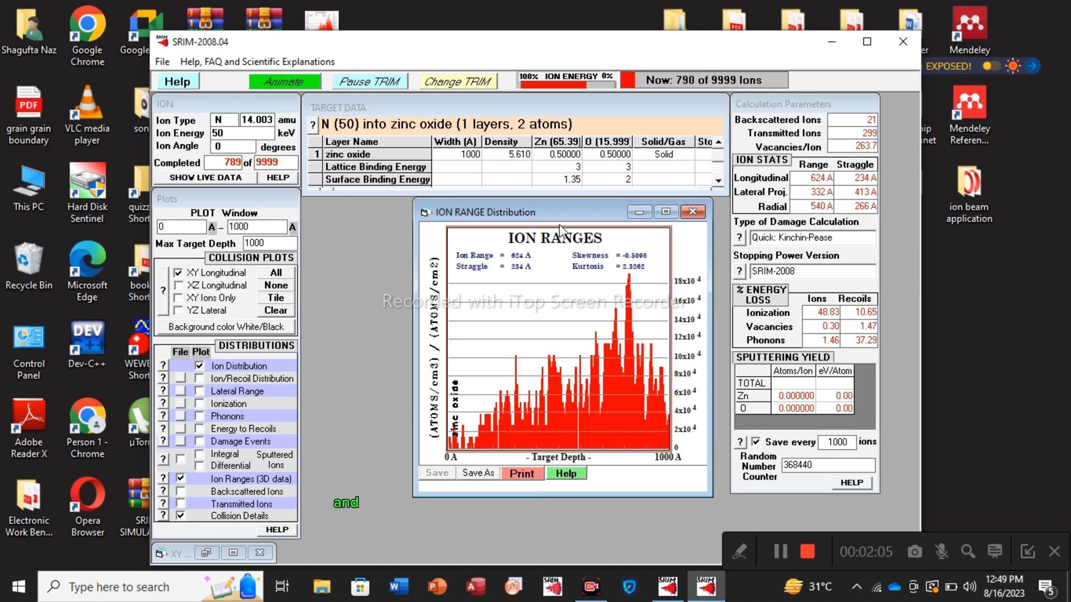
pyautogui.moveTo(557, 220); pyautogui.dragTo(487, 221)
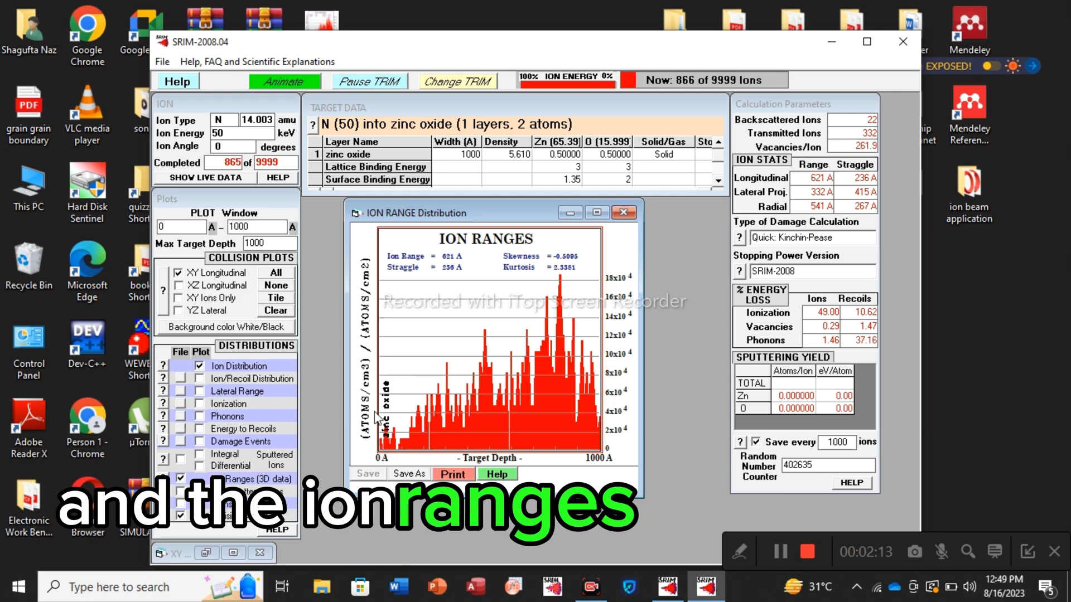
pyautogui.click(409, 473)
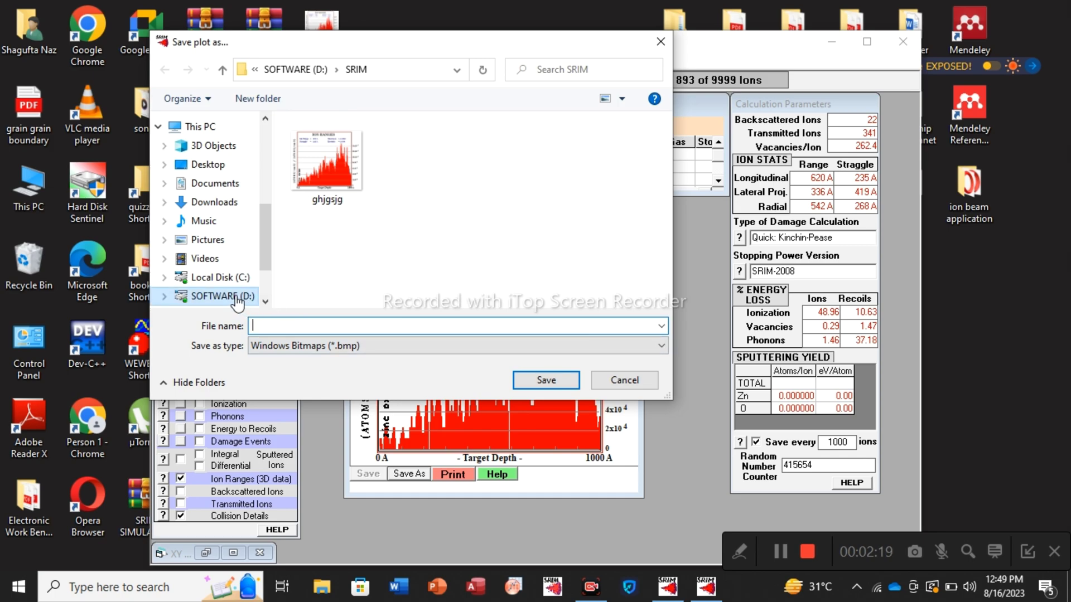
# Save the ion range plot as bitmap 'srim picture' on the SOFTWARE (D:) drive.
pyautogui.click(236, 297)
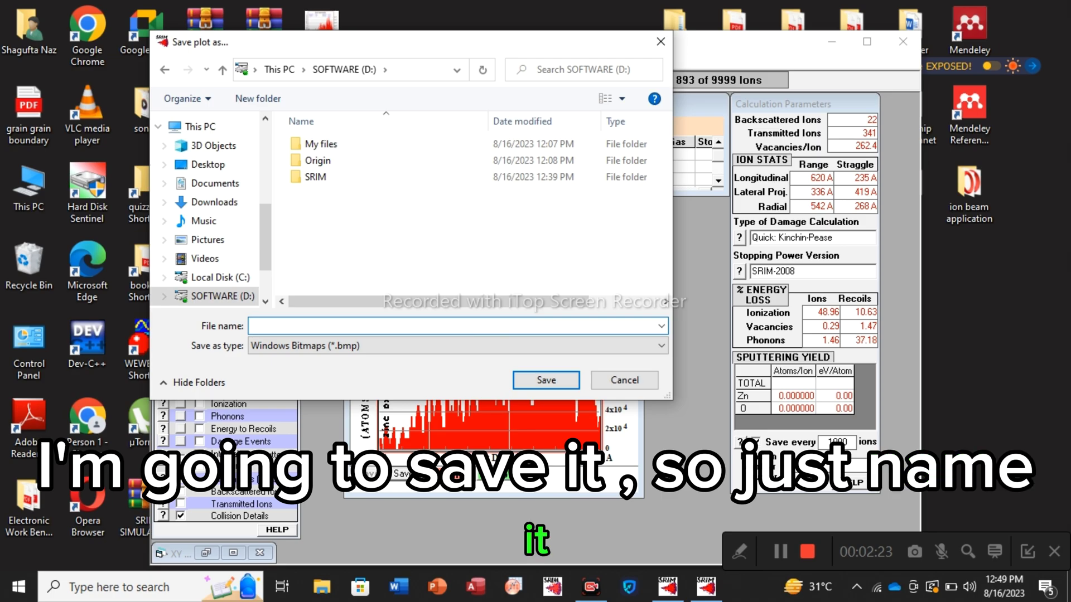
pyautogui.write('srim')
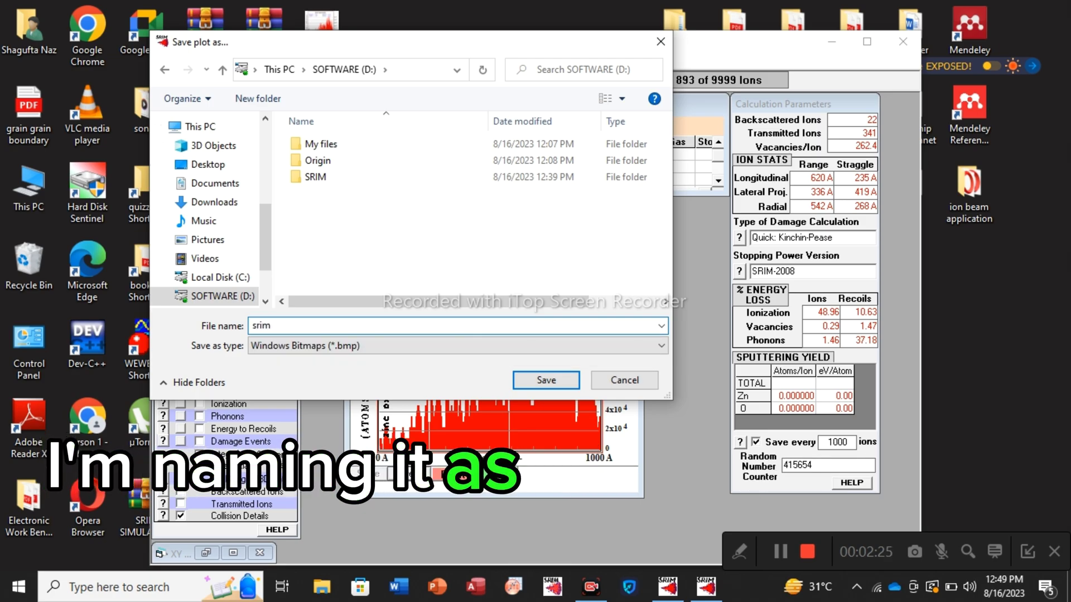
pyautogui.write(' picture')
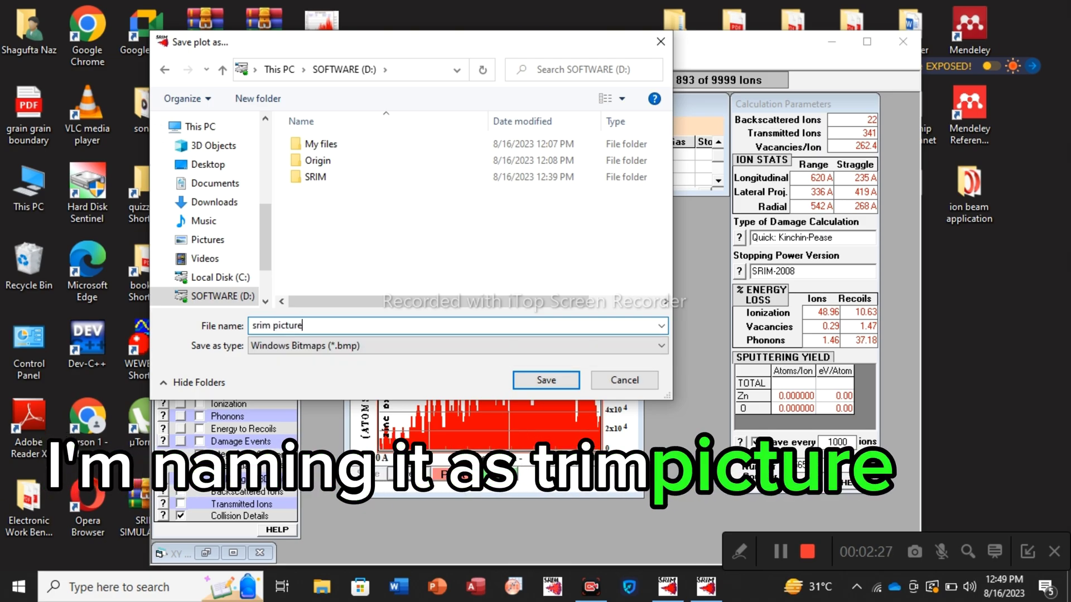
pyautogui.click(529, 383)
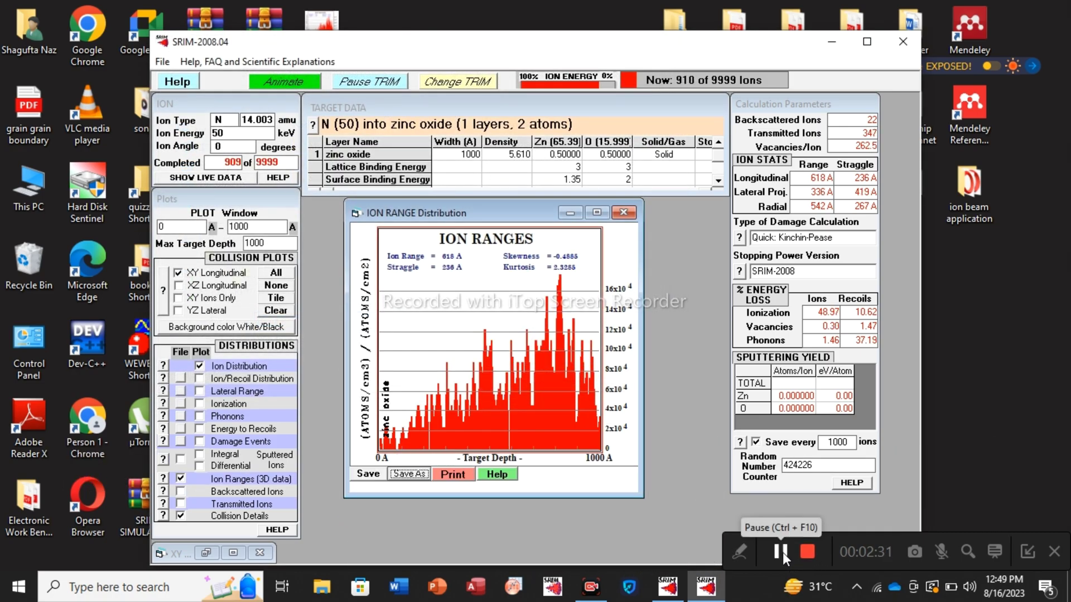
# Close the ion range plot and turn on the Ion/Recoil Distribution File output.
pyautogui.click(781, 552)
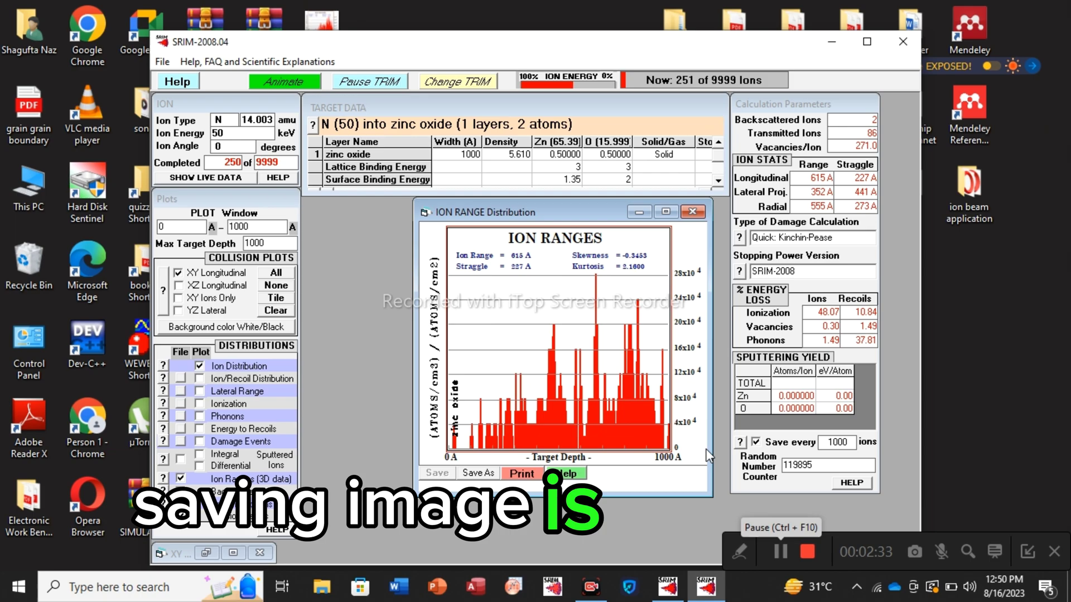
pyautogui.click(701, 211)
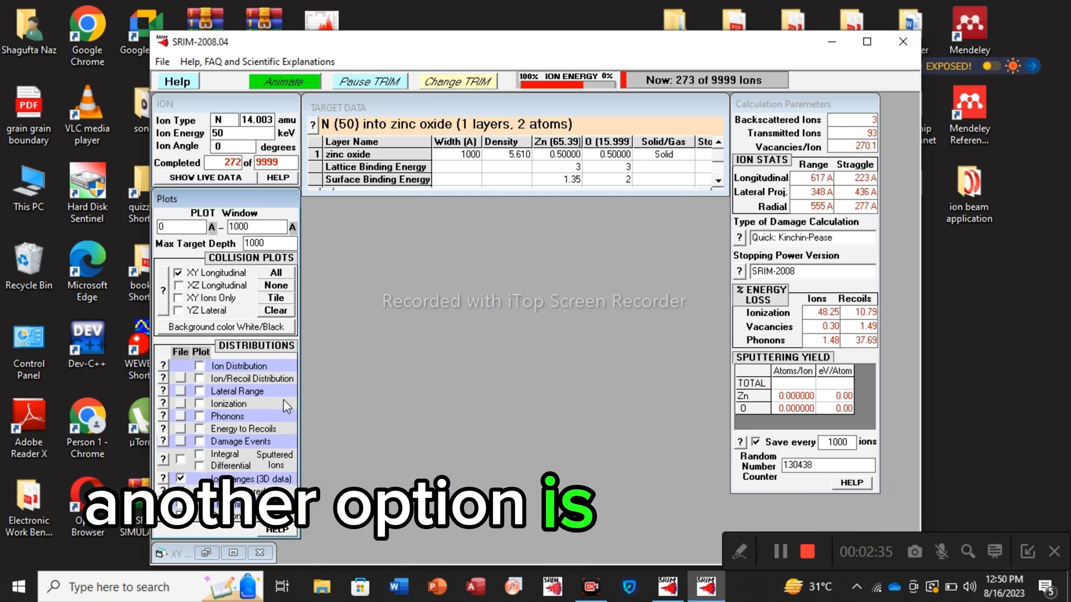
pyautogui.click(181, 379)
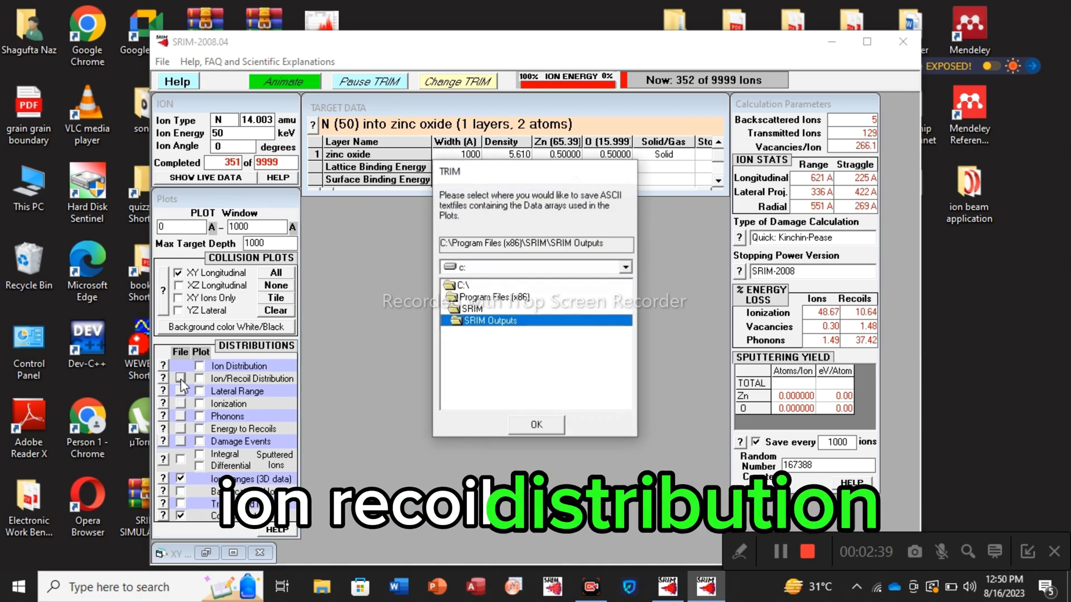
# Store the distribution data files in D:\SRIM and minimize the SRIM-2008 run window.
pyautogui.click(626, 268)
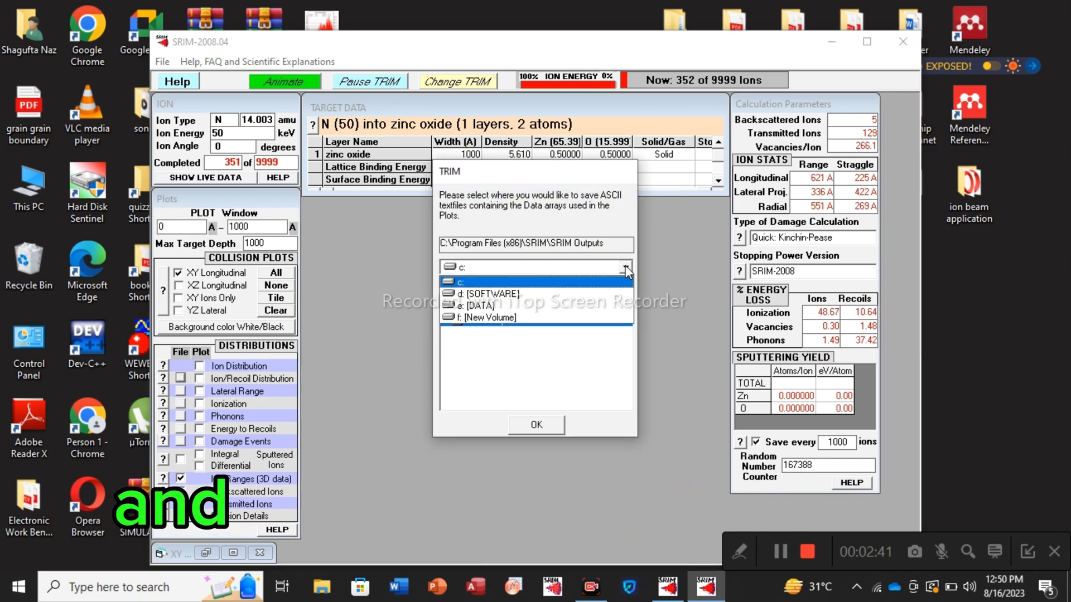
pyautogui.click(505, 295)
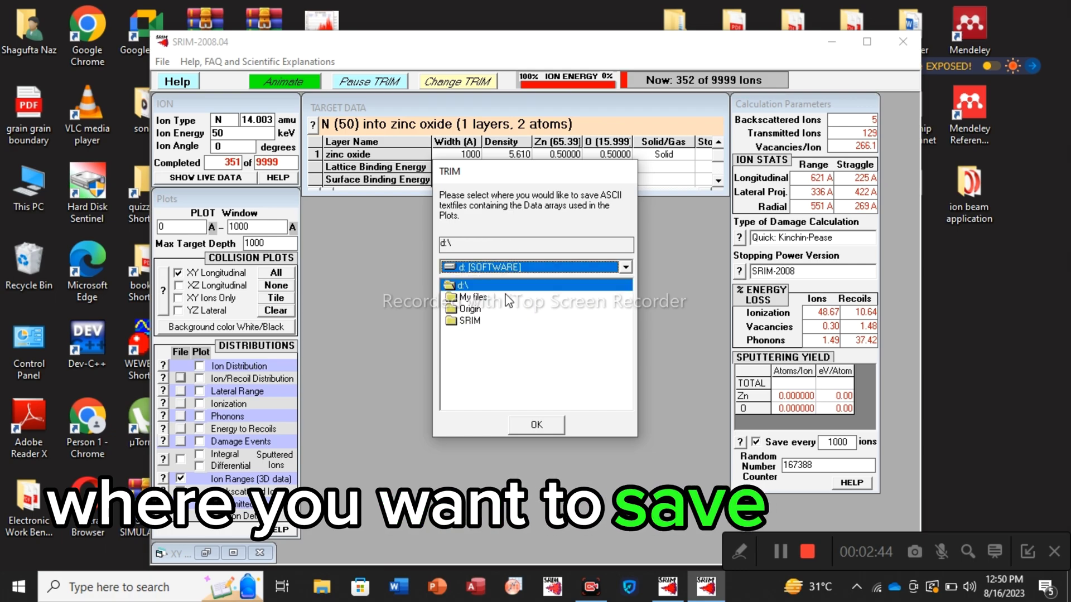
pyautogui.doubleClick(478, 323)
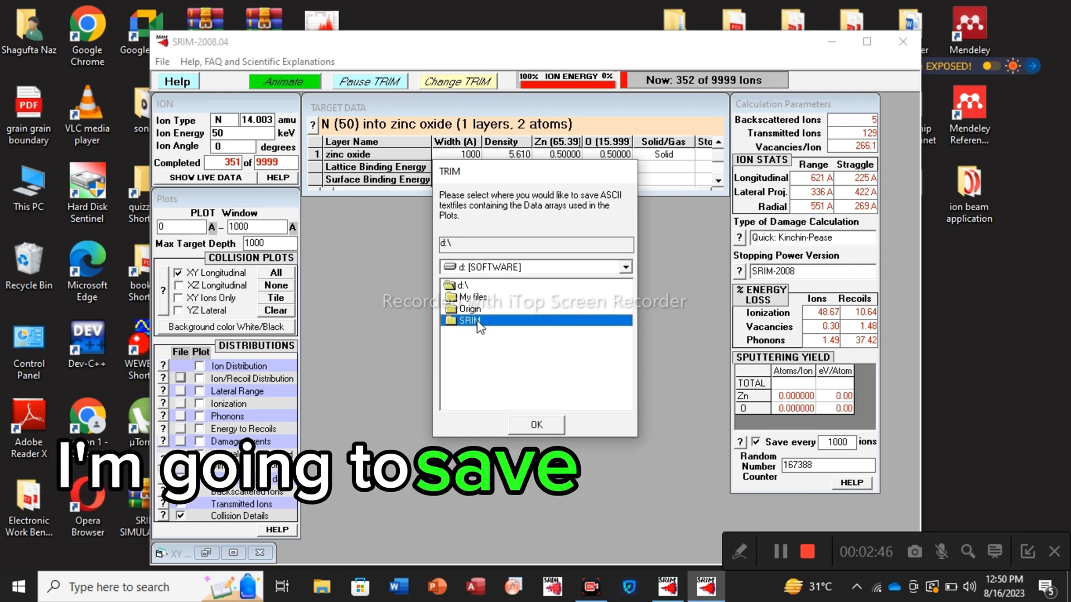
pyautogui.click(537, 425)
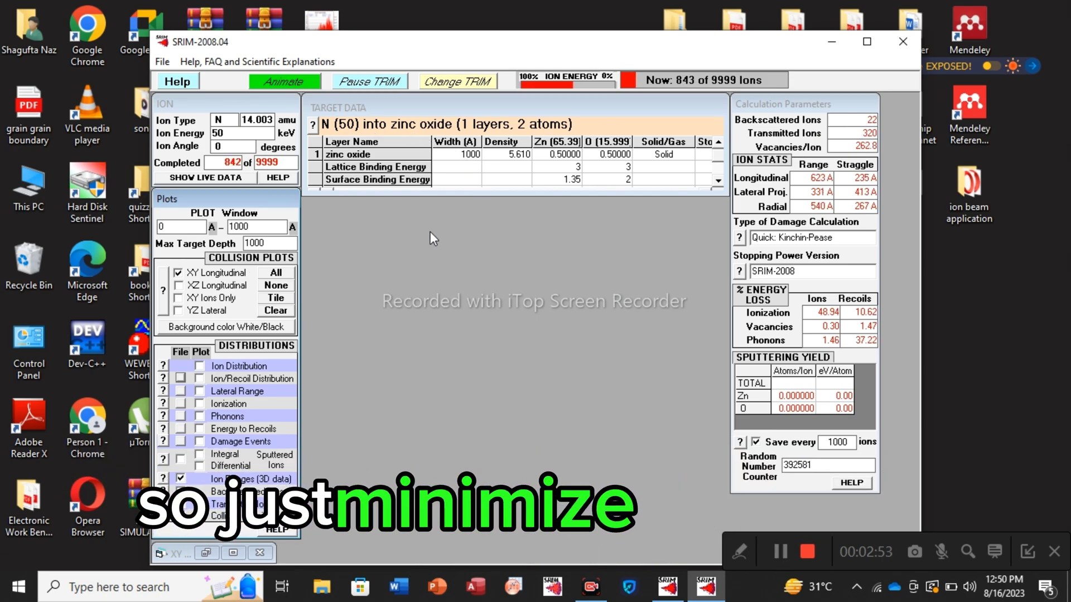
pyautogui.click(835, 45)
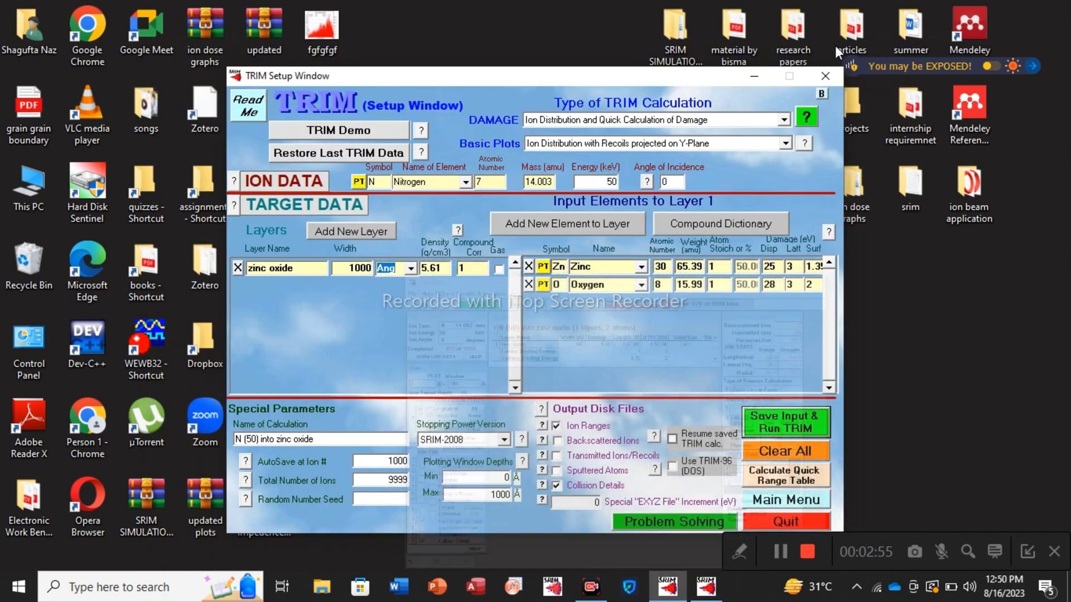
# Minimize the TRIM Setup Window, search for 'excel', and launch Excel.
pyautogui.click(754, 76)
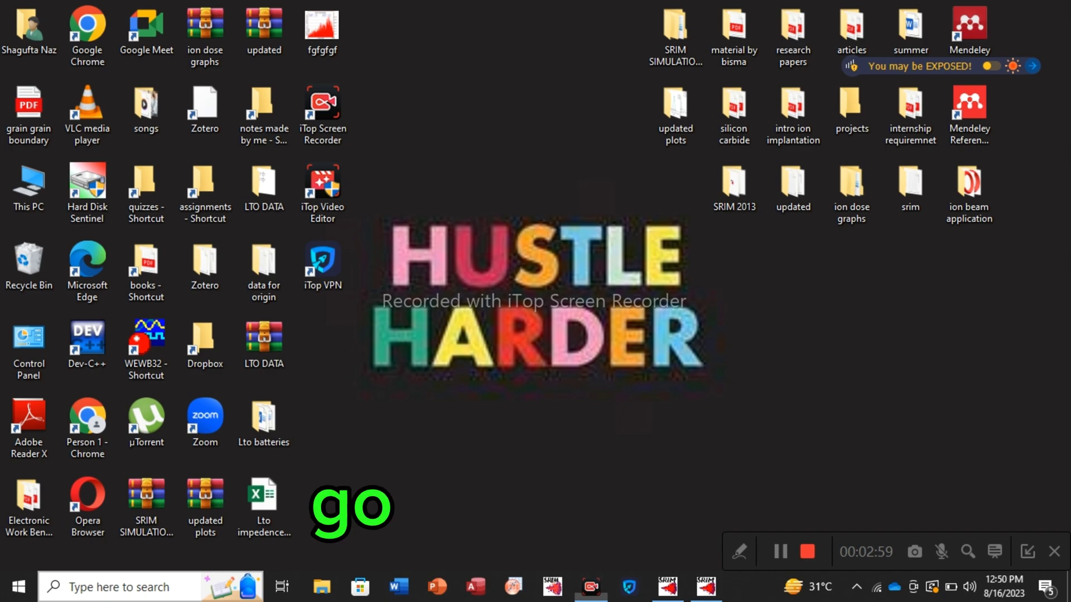
pyautogui.click(144, 587)
pyautogui.write('excel')
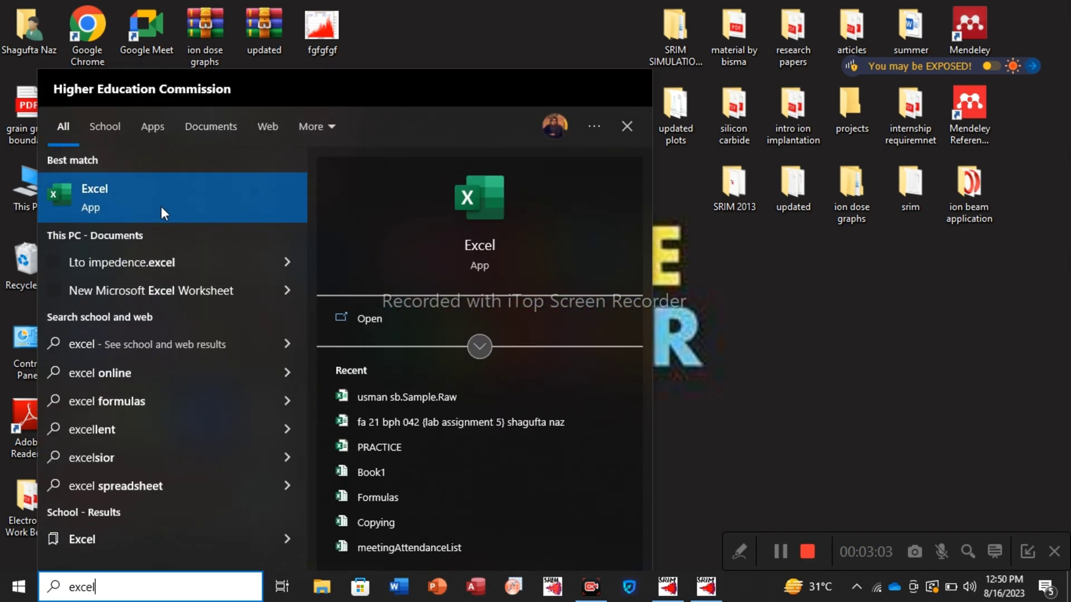
pyautogui.click(160, 207)
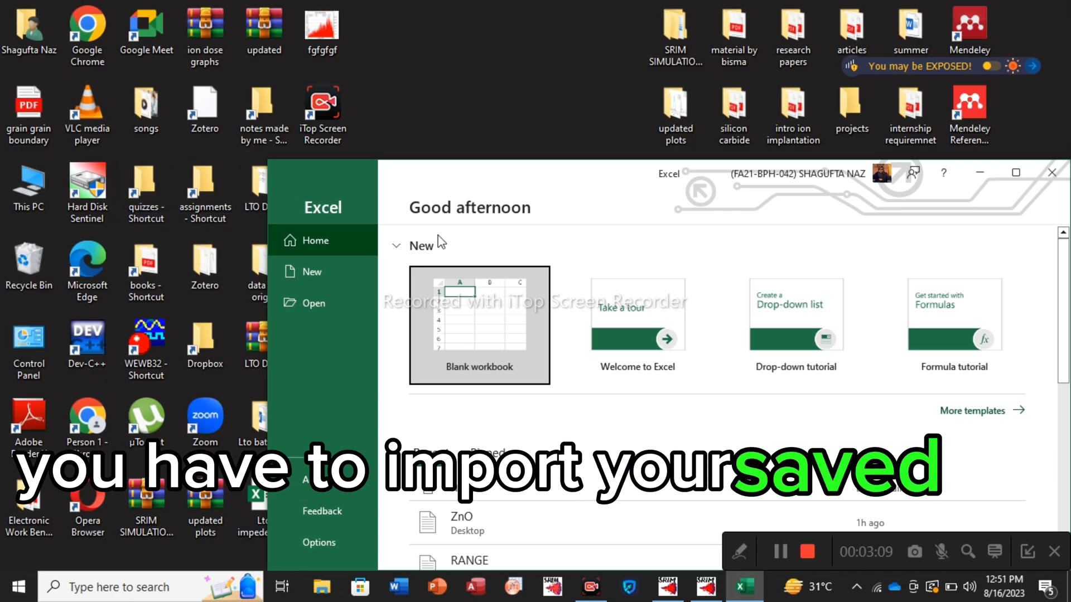
# Start a blank workbook in maximized Excel and browse This PC from File > Open.
pyautogui.click(510, 346)
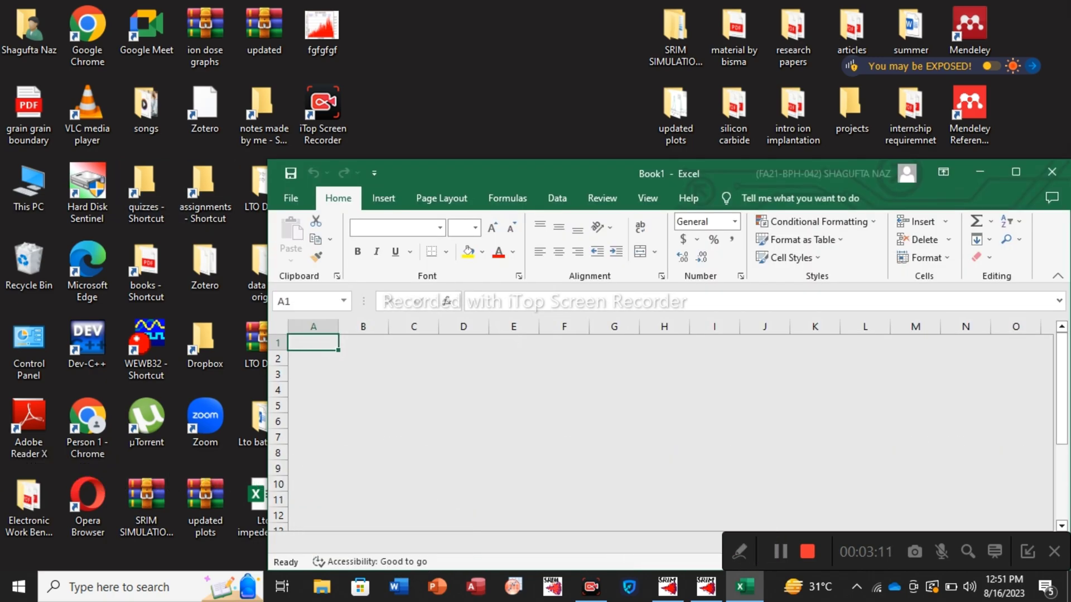
pyautogui.click(1015, 171)
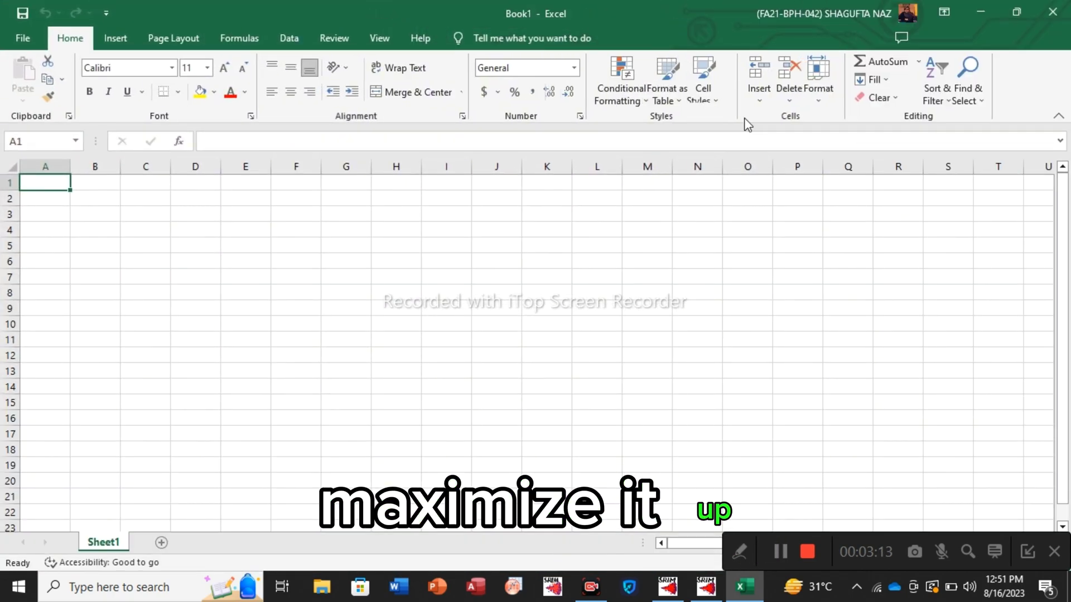
pyautogui.click(24, 38)
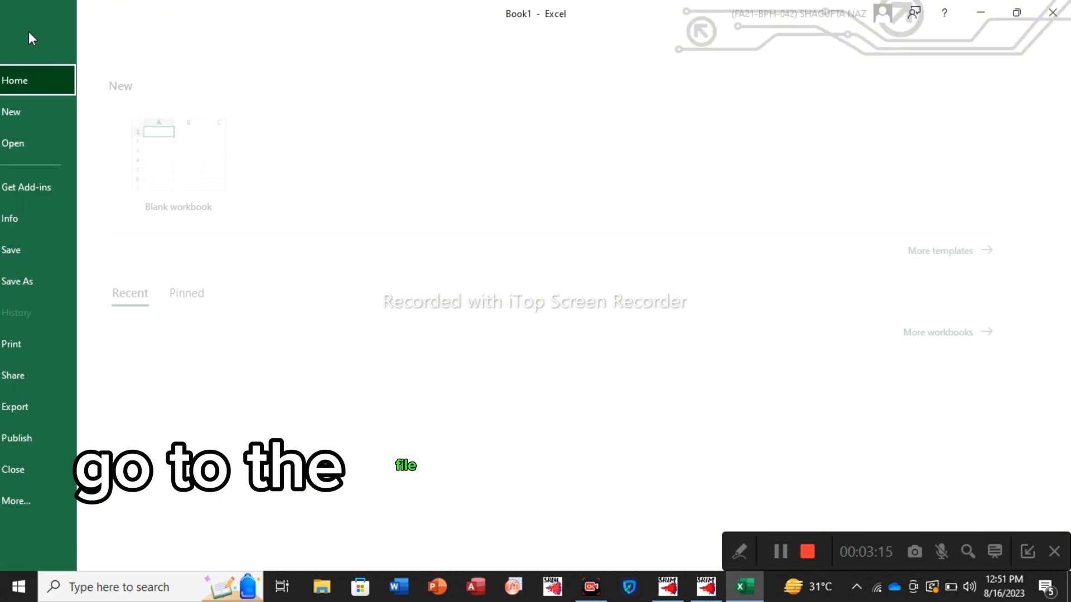
pyautogui.click(52, 143)
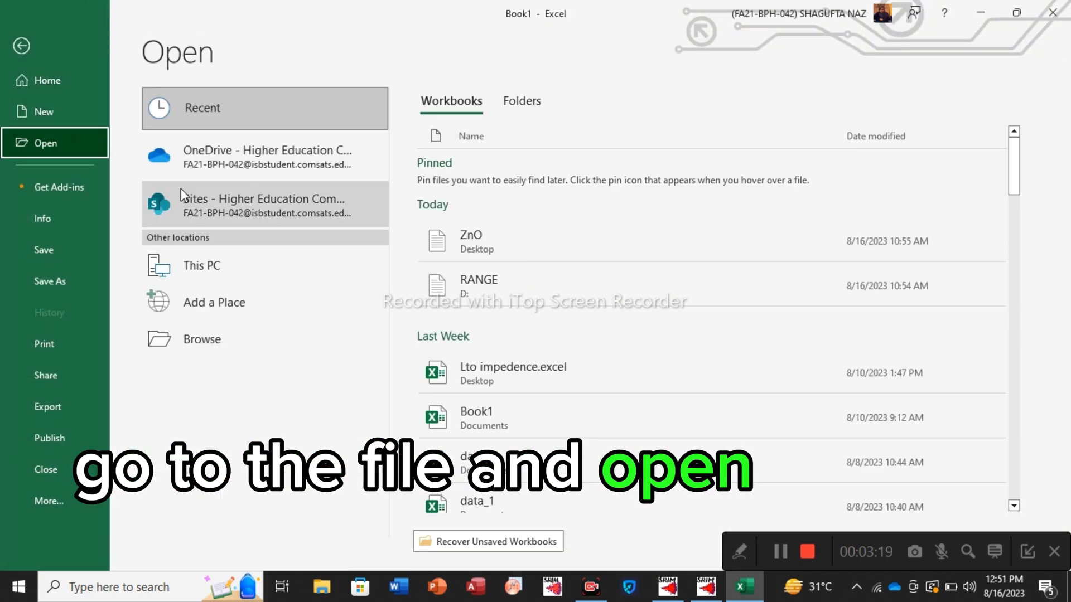
pyautogui.doubleClick(191, 264)
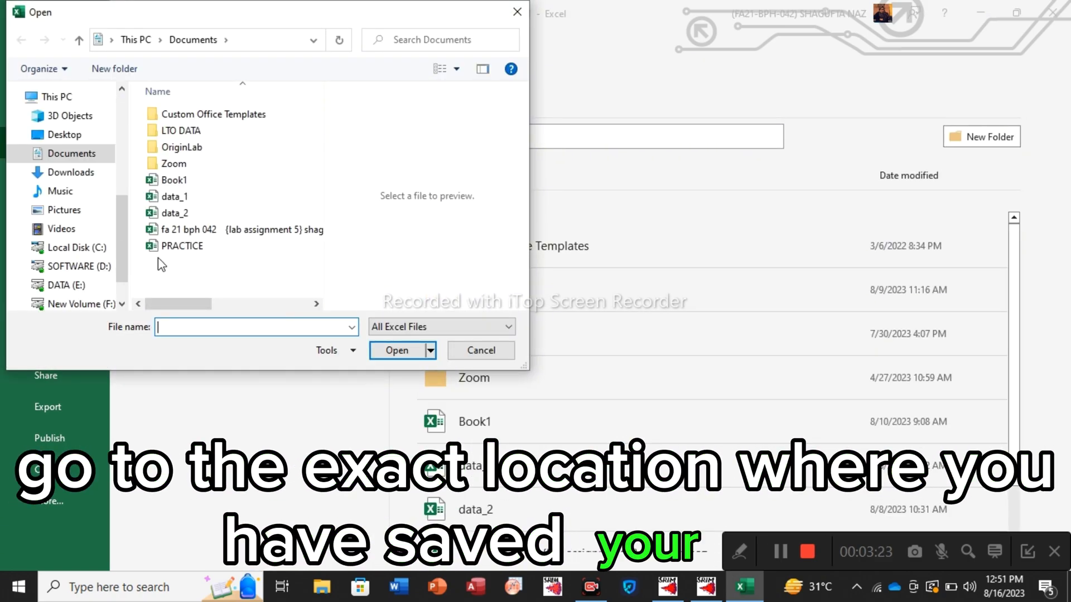
# Open the RANGE file from SOFTWARE (D:) > SRIM with All Files shown.
pyautogui.click(88, 271)
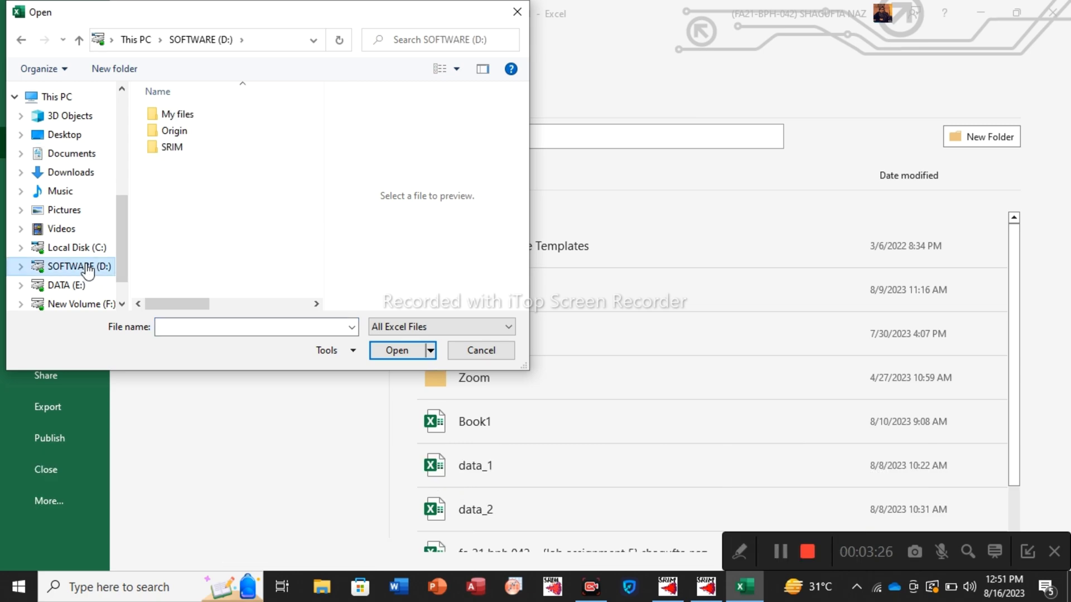
pyautogui.doubleClick(179, 149)
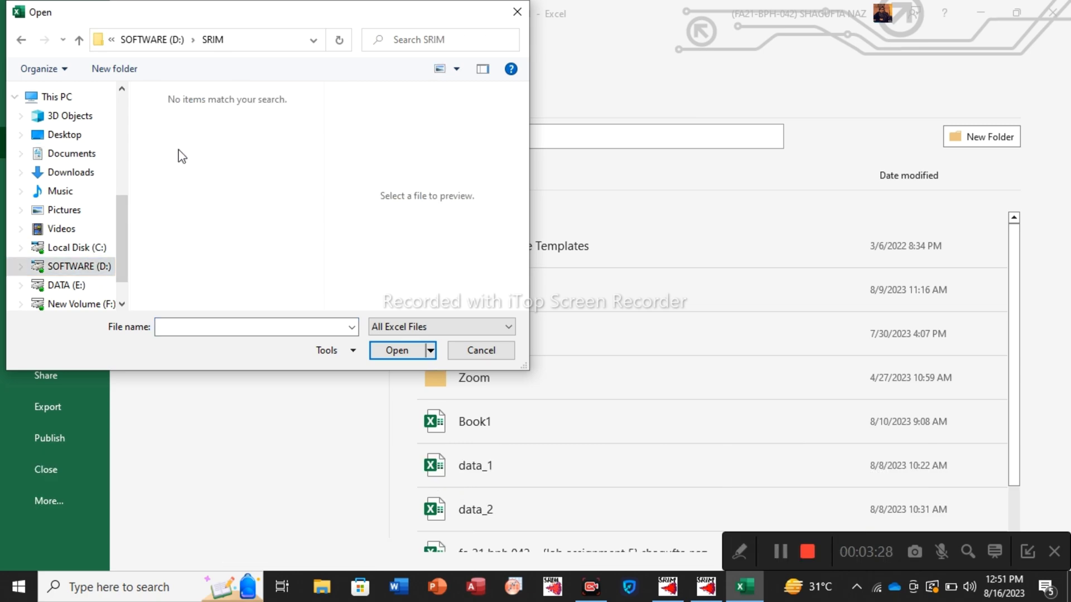
pyautogui.click(509, 327)
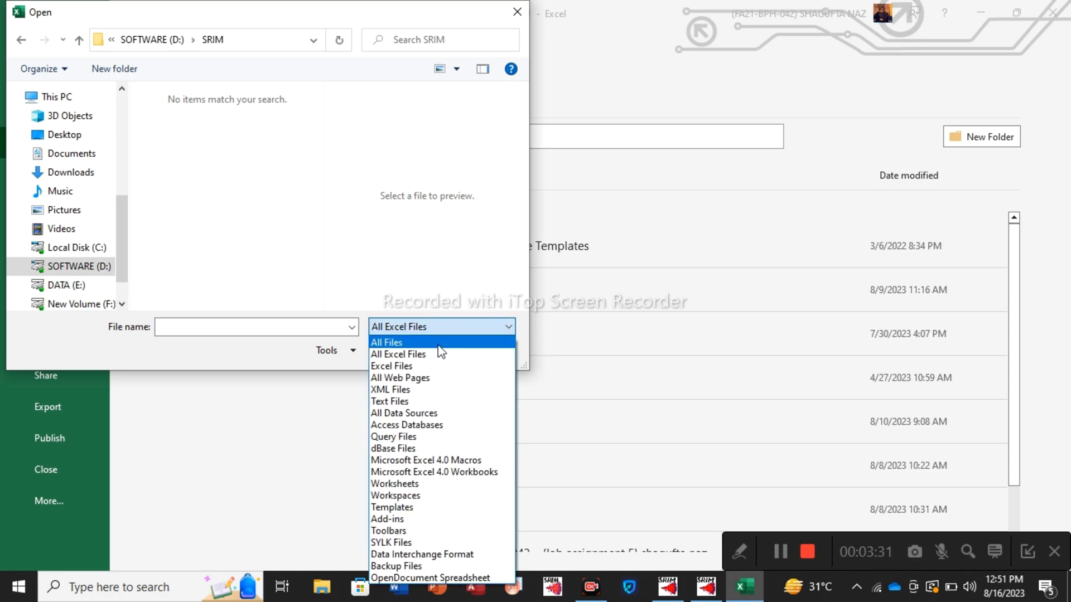
pyautogui.click(401, 343)
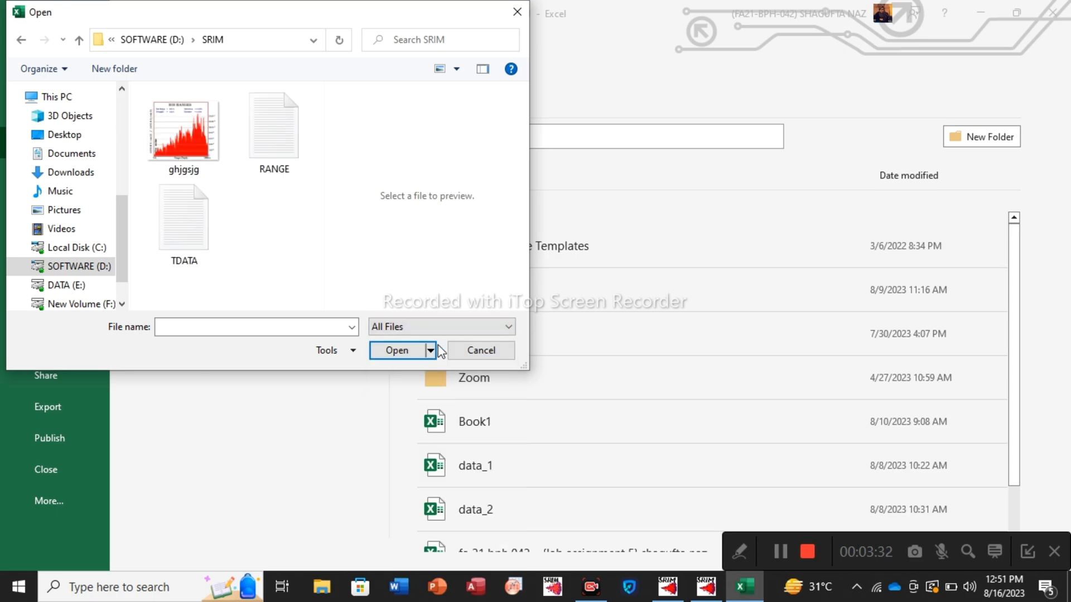
pyautogui.doubleClick(263, 151)
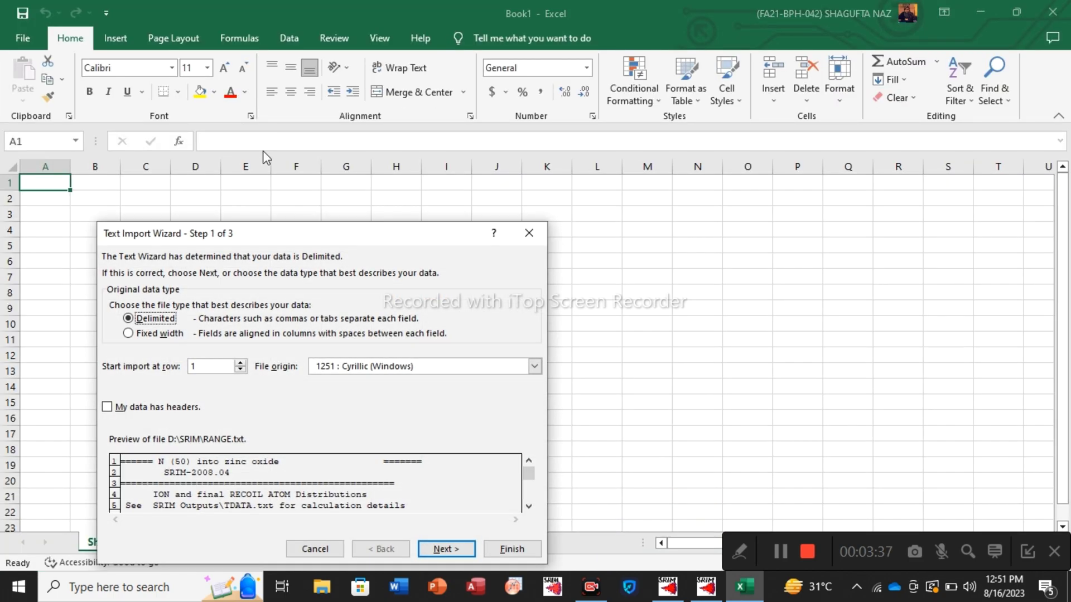
# Import RANGE.txt split on tabs and spaces, treating consecutive delimiters as one.
pyautogui.click(444, 548)
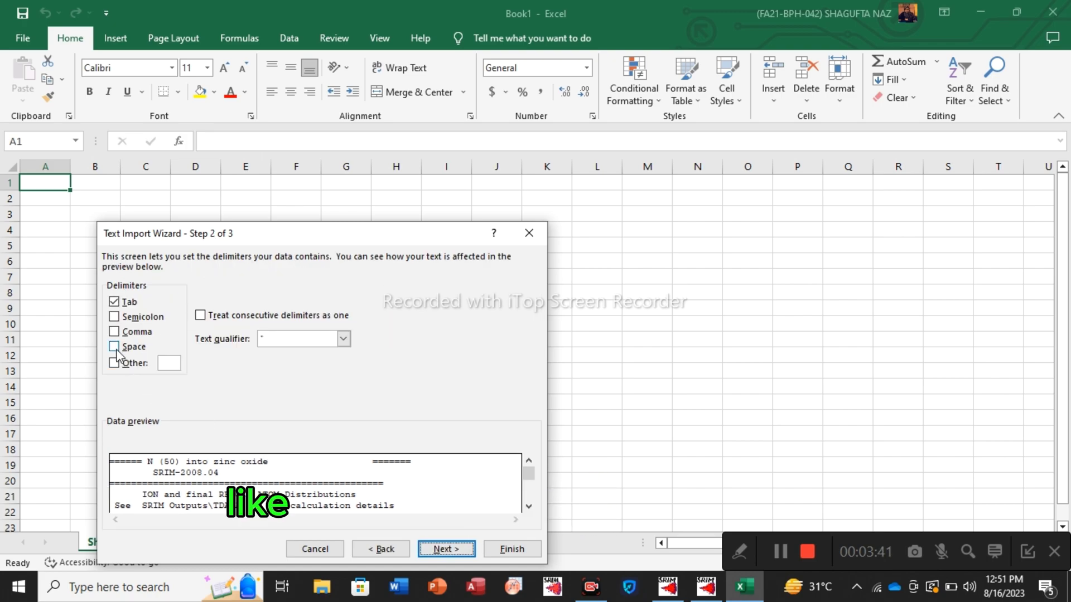
pyautogui.click(115, 347)
pyautogui.click(200, 315)
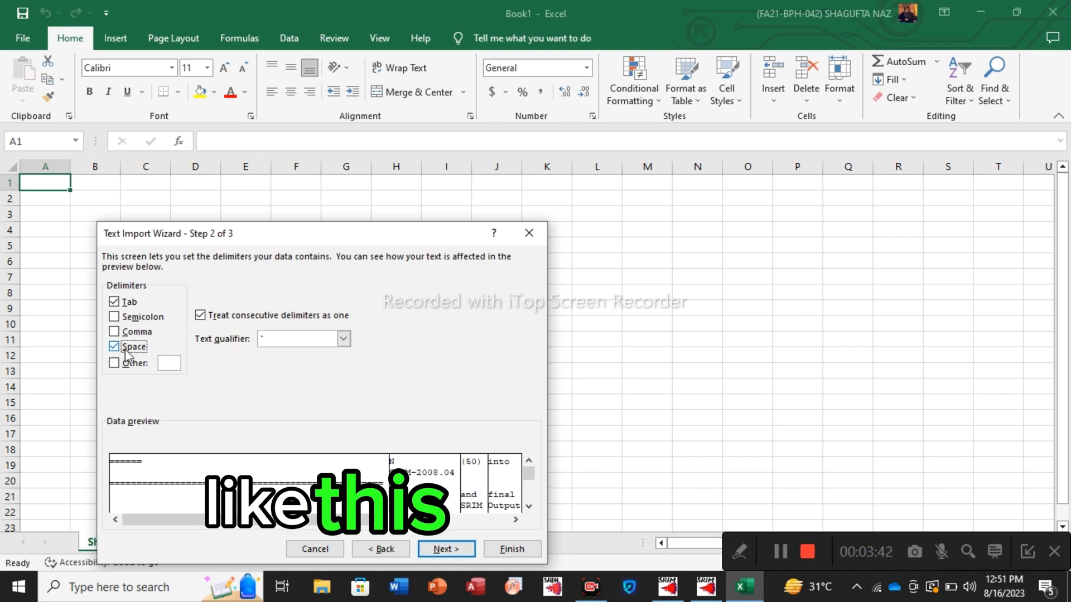
pyautogui.click(454, 551)
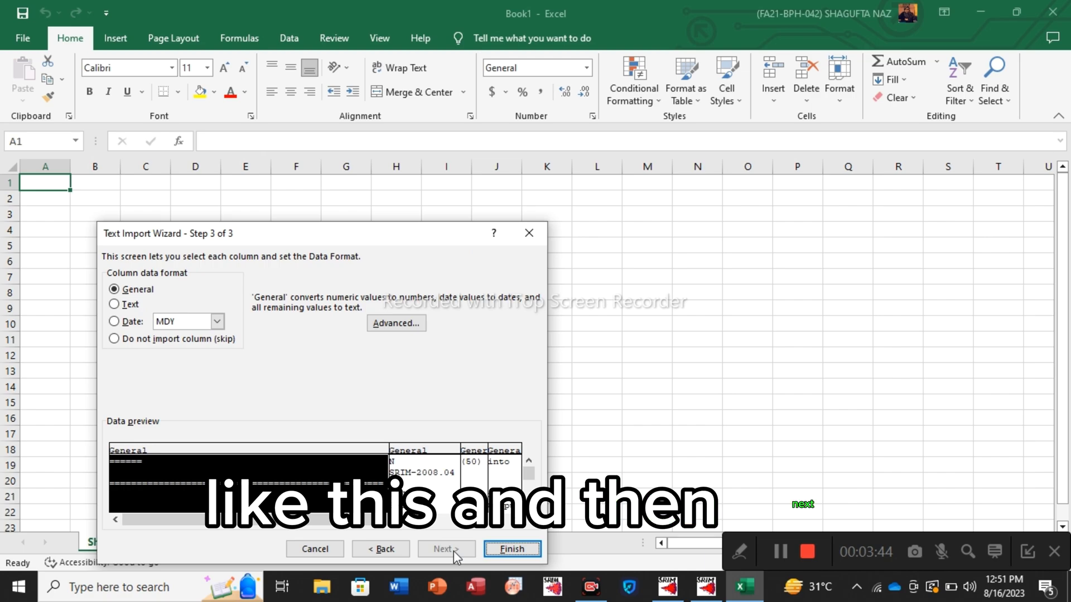
pyautogui.click(511, 549)
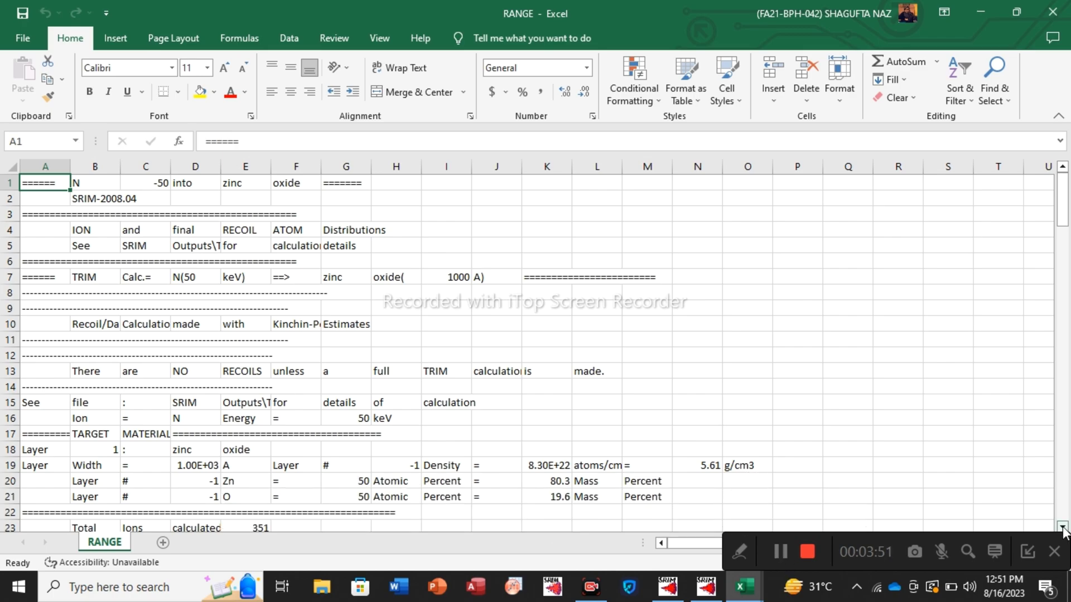
# Select the depth and N ion values in cells A41:B140.
pyautogui.scroll(-4, 1063, 529)
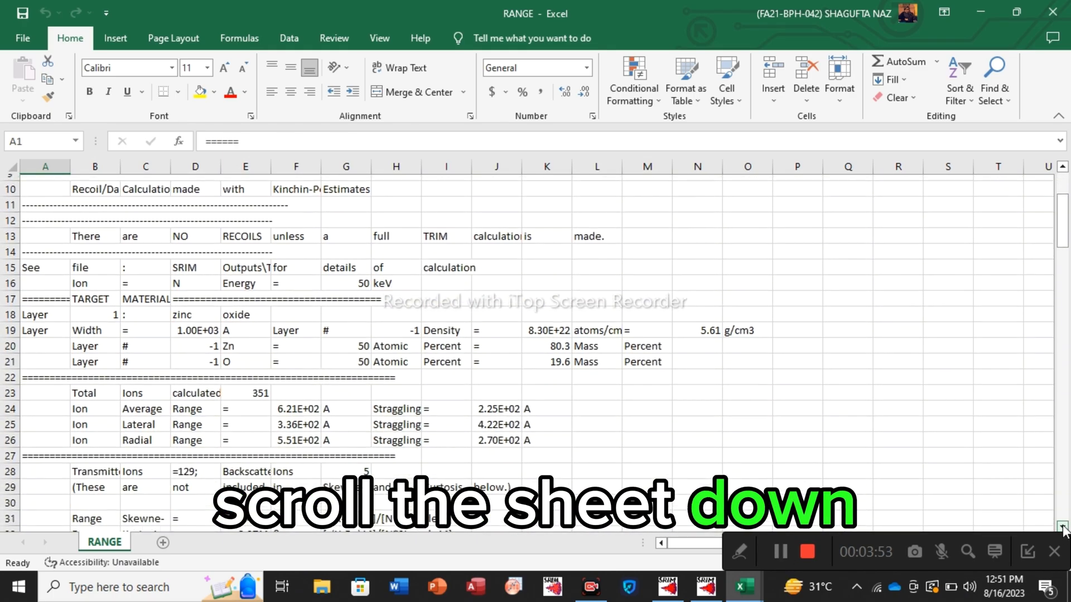
pyautogui.scroll(-5, 1063, 529)
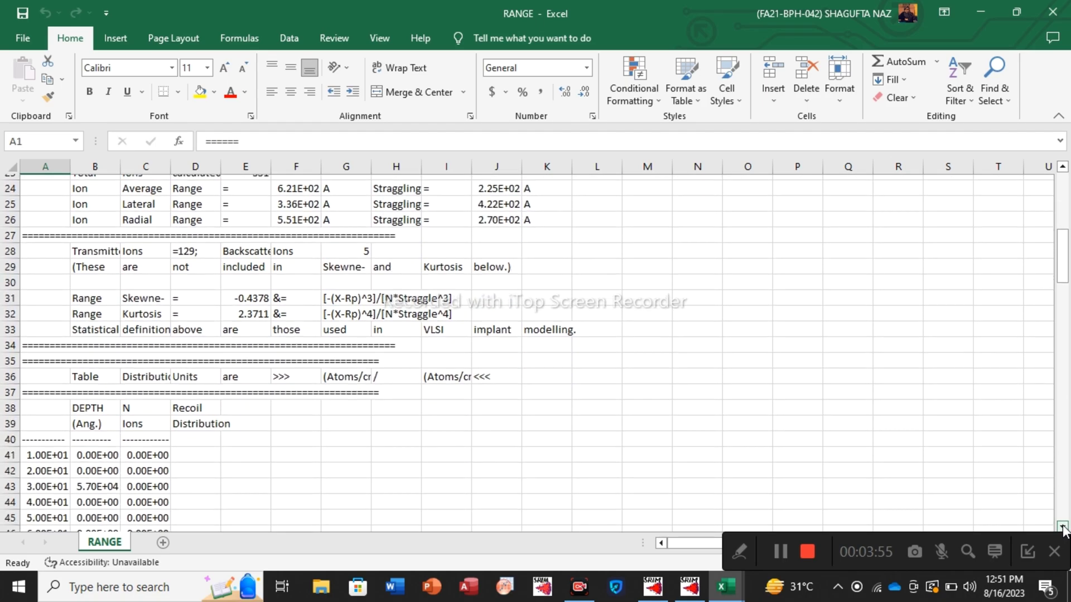
pyautogui.scroll(-4, 1063, 529)
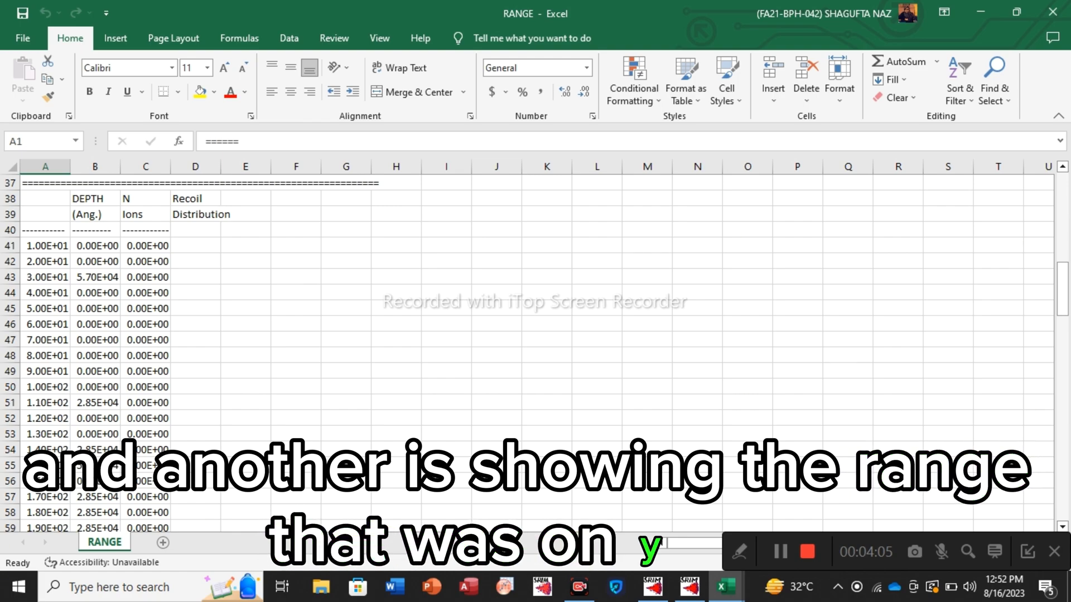
pyautogui.moveTo(47, 246); pyautogui.dragTo(112, 497)
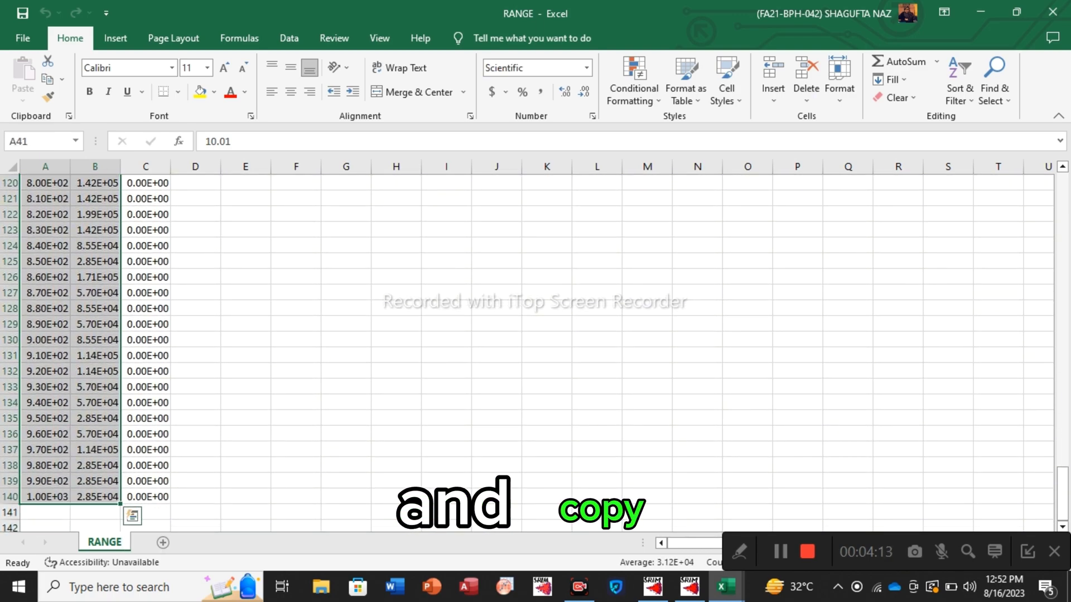
# Copy the A41:B140 data and paste it into cell A1 of Book1.
pyautogui.rightClick(103, 491)
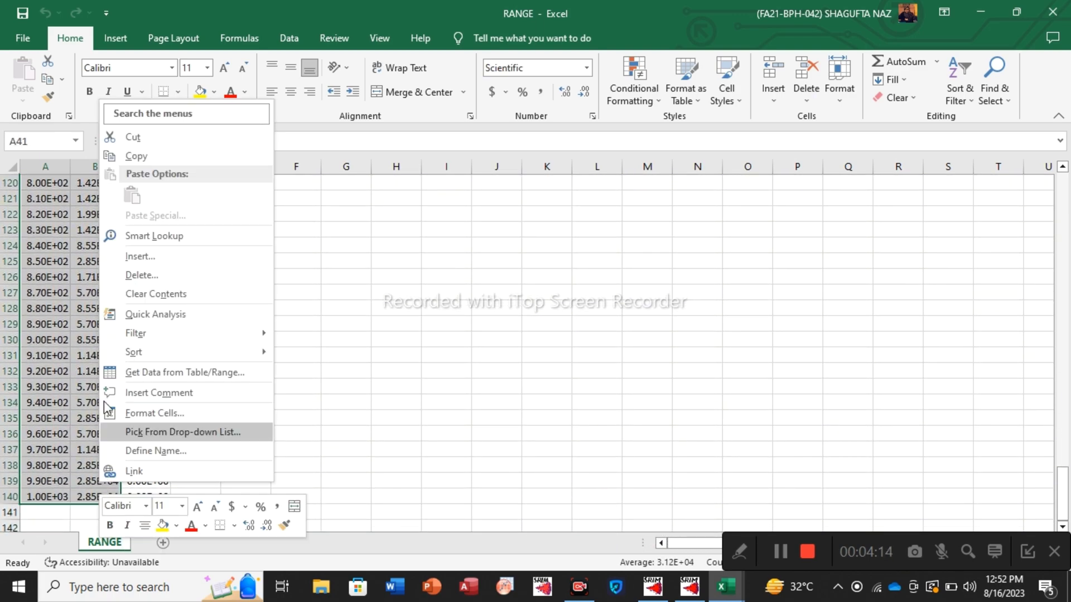
pyautogui.click(132, 156)
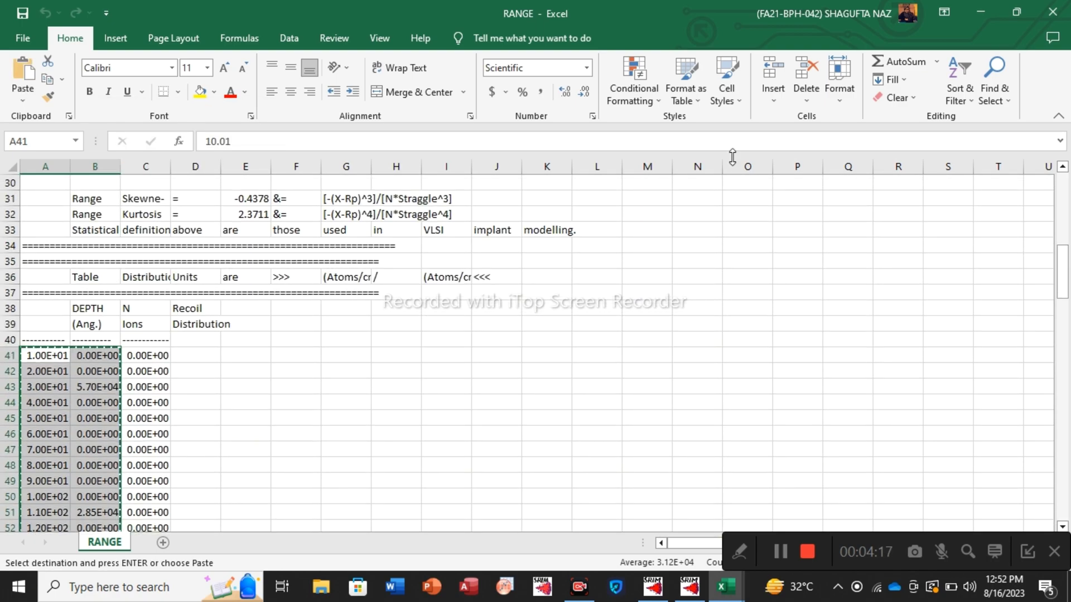
pyautogui.click(983, 15)
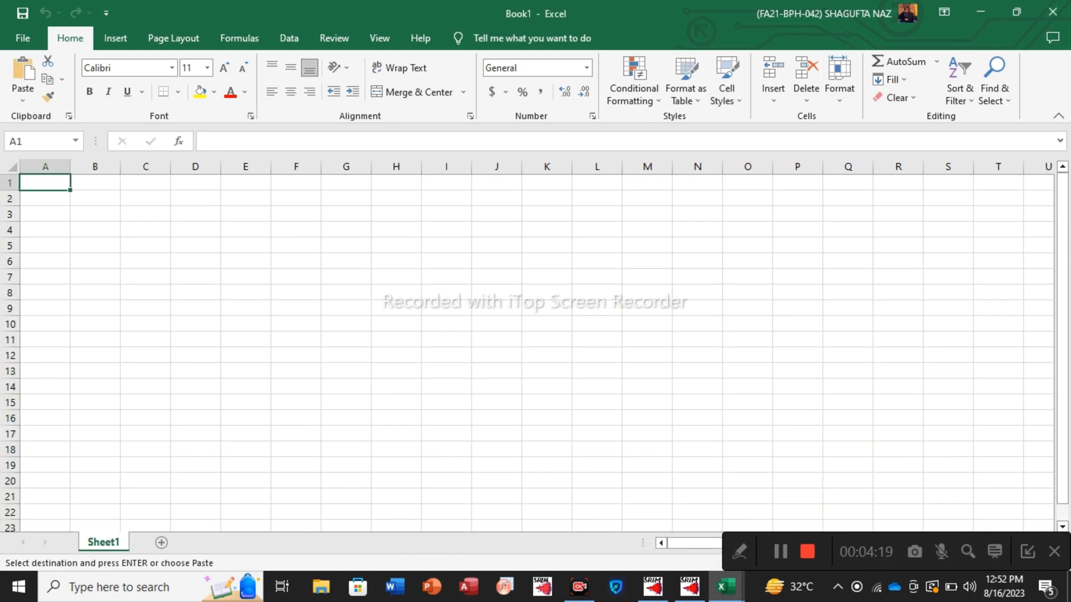
pyautogui.click(46, 214)
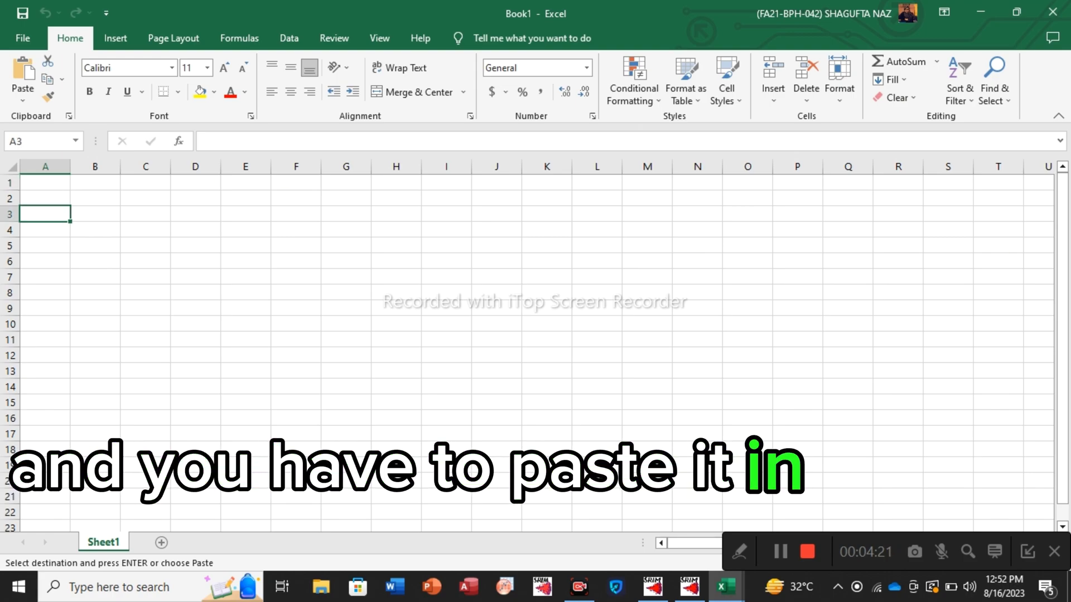
pyautogui.hotkey('ctrl', 'c')
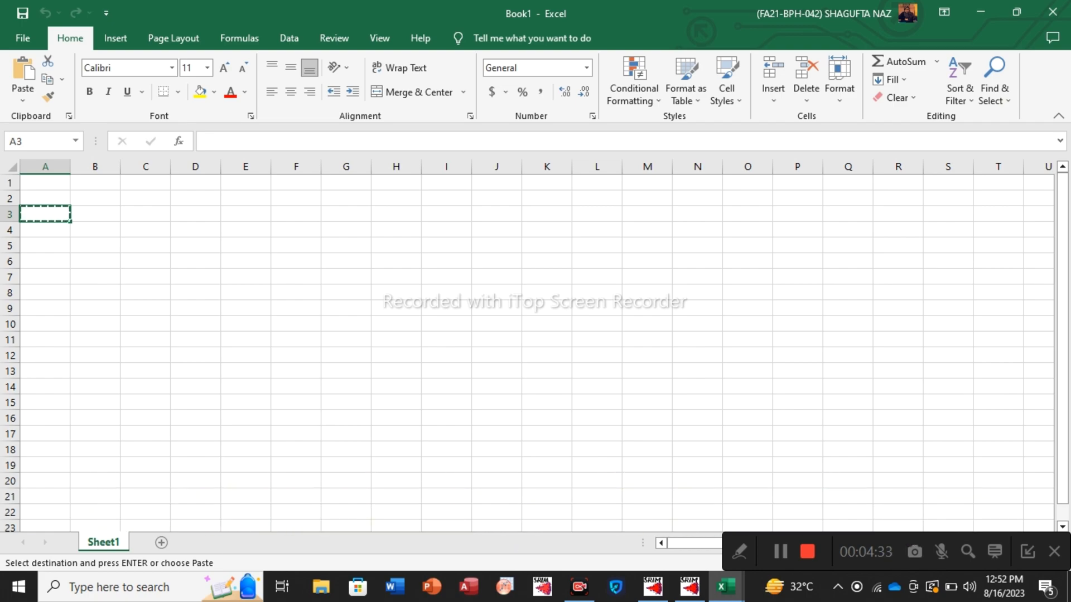
pyautogui.click(778, 551)
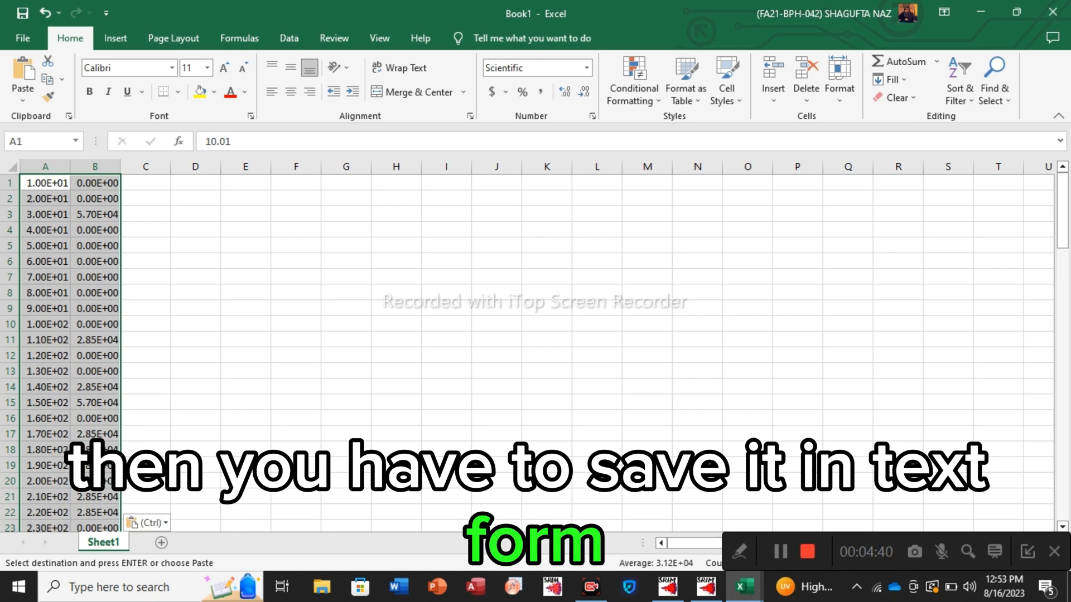
# Save the workbook to the Desktop as Text (Tab delimited) named 'n ion at znO'.
pyautogui.click(25, 39)
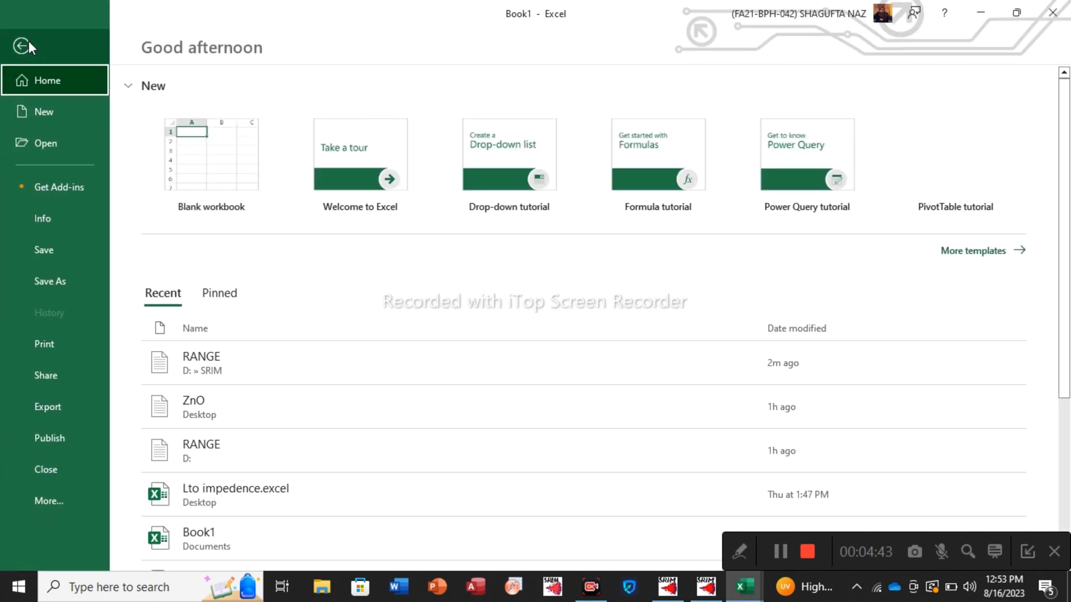
pyautogui.click(66, 277)
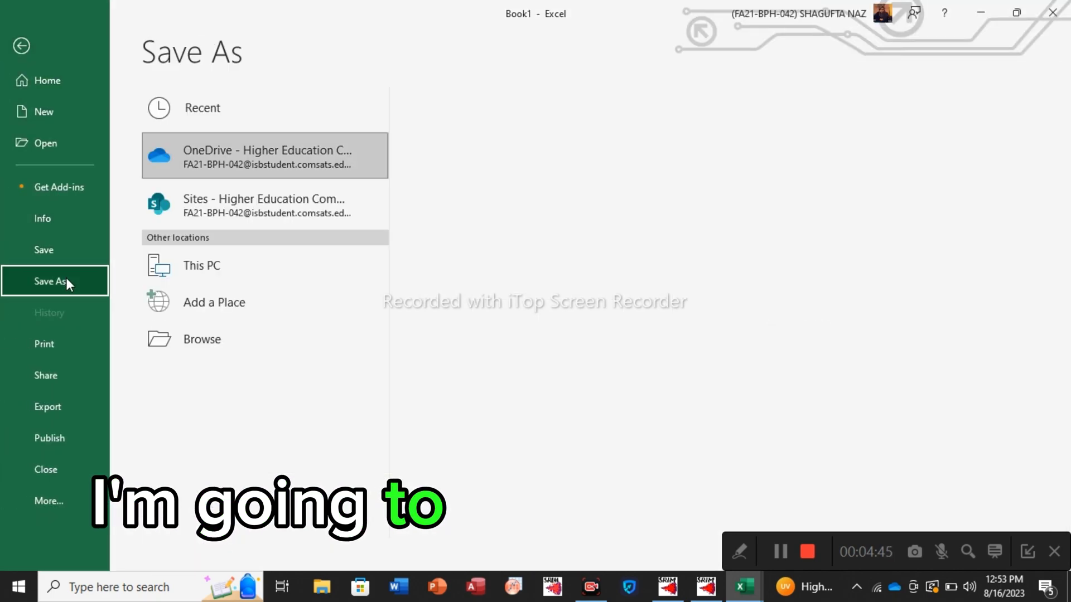
pyautogui.click(231, 279)
pyautogui.click(233, 284)
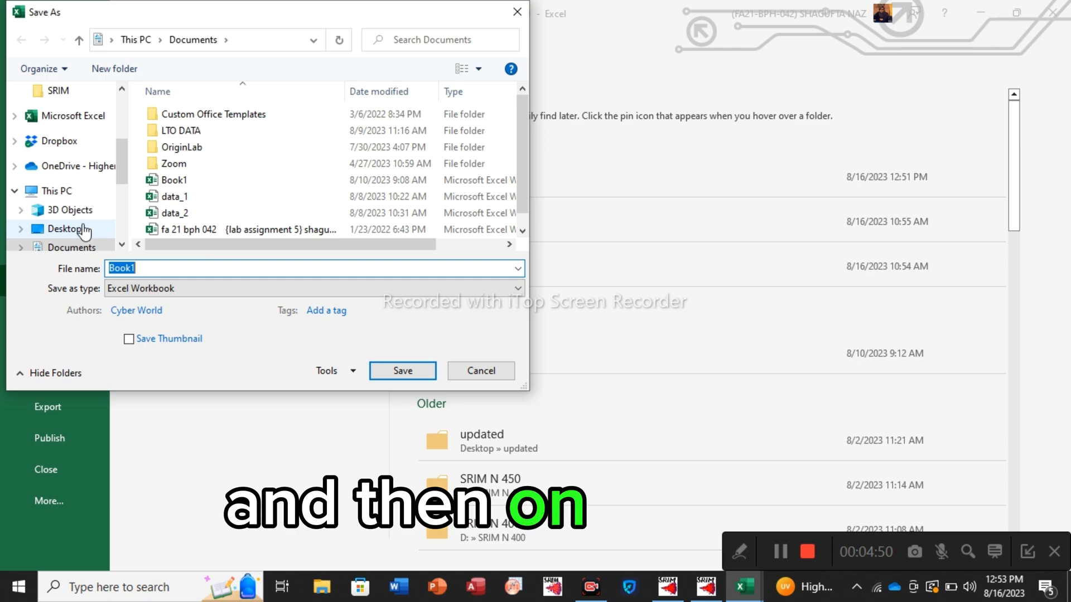
pyautogui.click(89, 230)
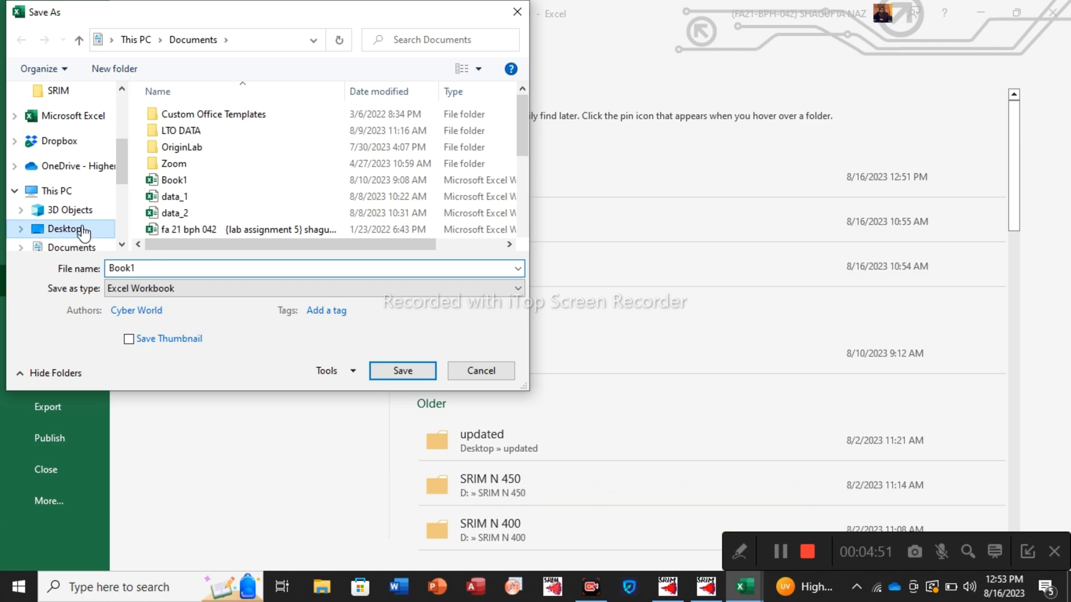
pyautogui.click(478, 288)
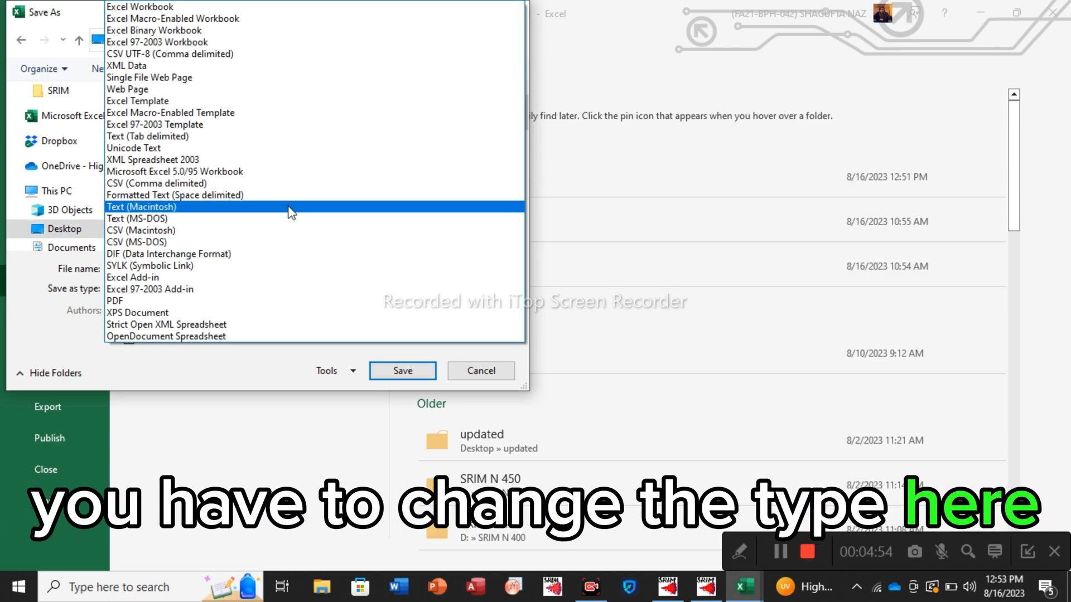
pyautogui.click(186, 136)
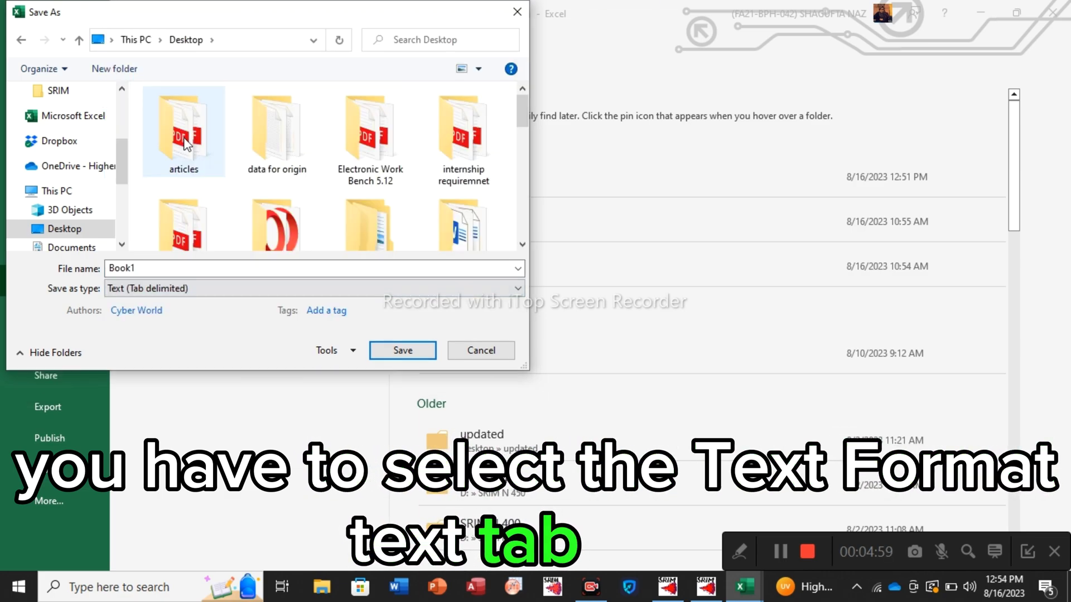
pyautogui.doubleClick(185, 263)
pyautogui.press('BackSpace')
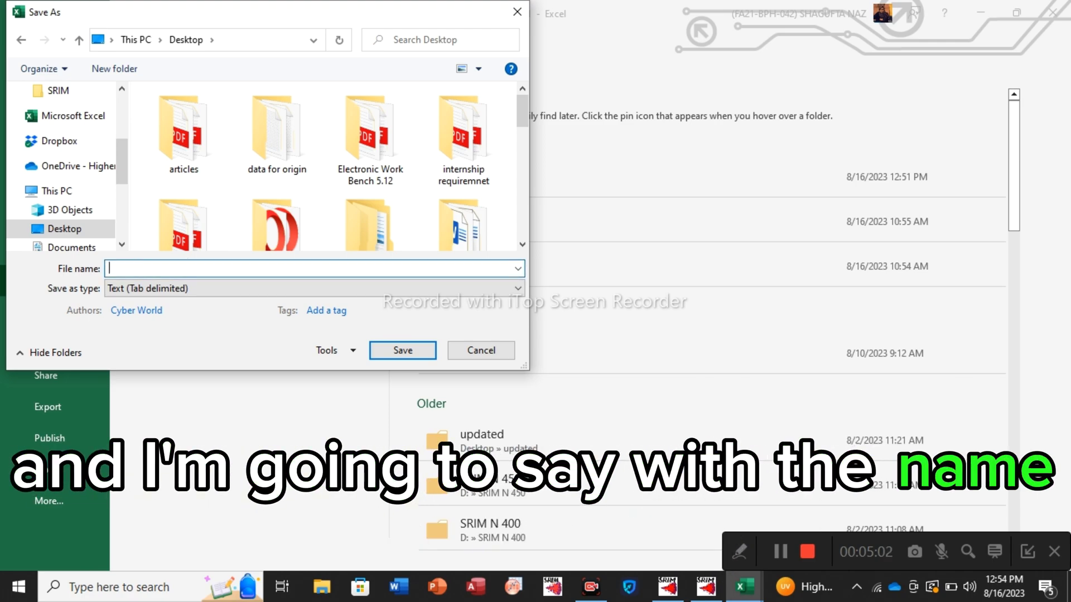
pyautogui.write('n ion at')
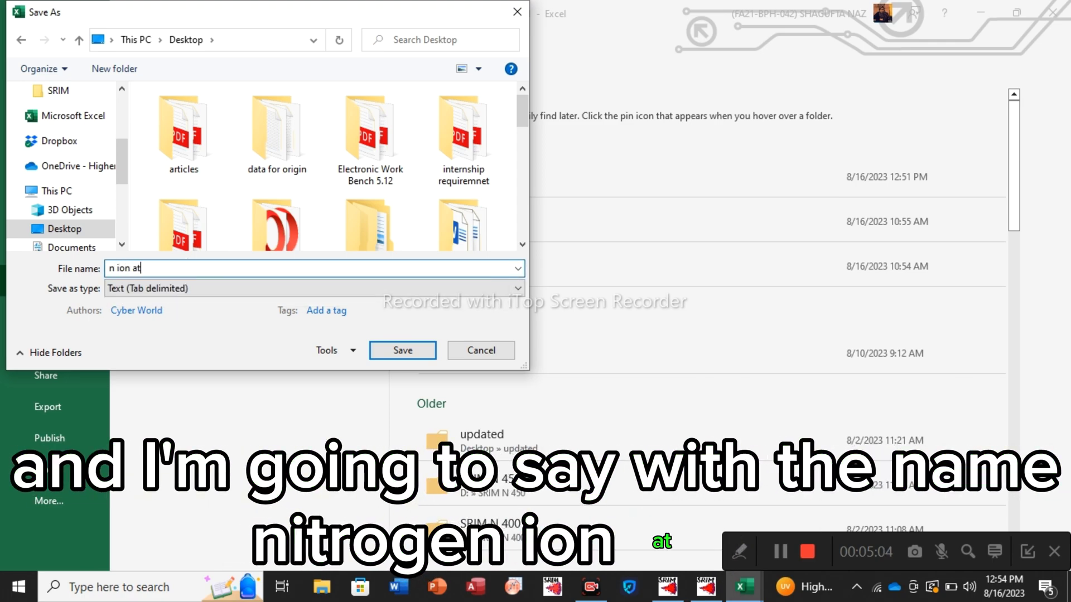
pyautogui.write(' znO')
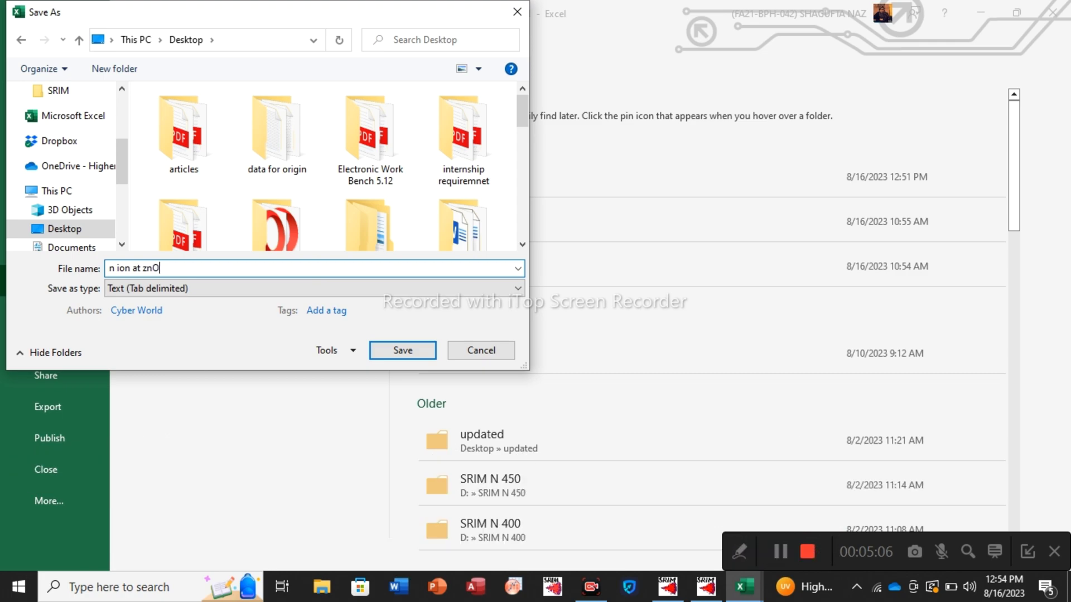
# Confirm the save in text format, then close all the Excel workbooks.
pyautogui.click(402, 351)
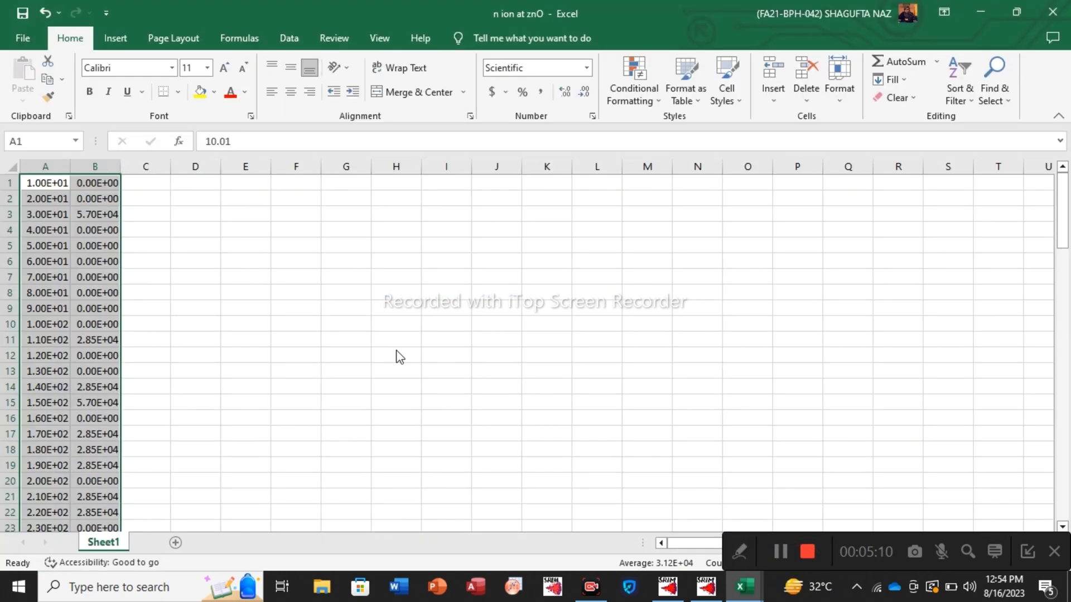
pyautogui.click(478, 340)
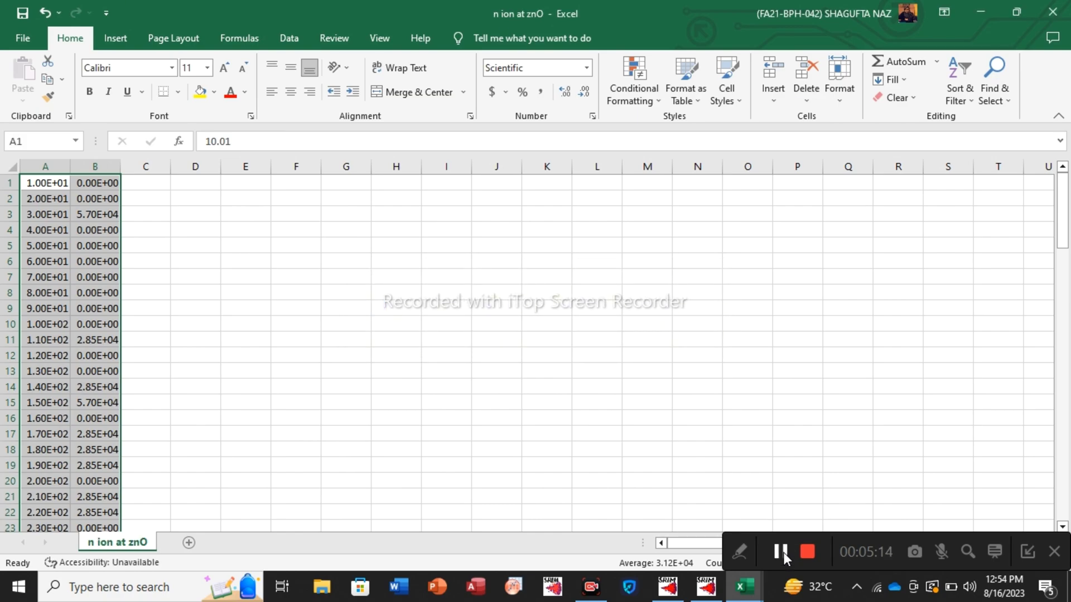
pyautogui.click(1065, 7)
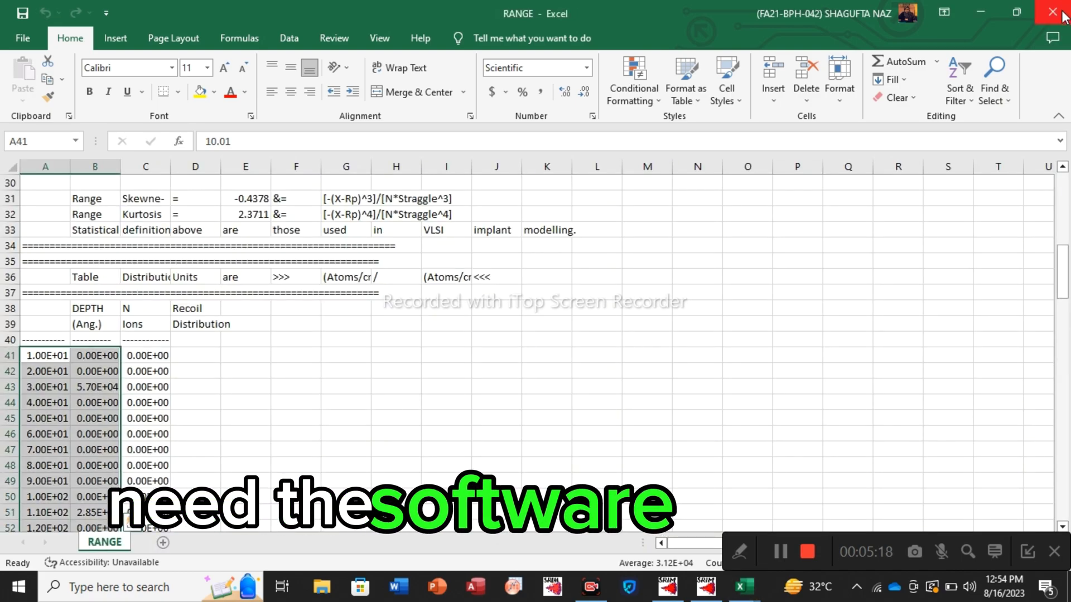
pyautogui.click(1063, 15)
pyautogui.click(1063, 15)
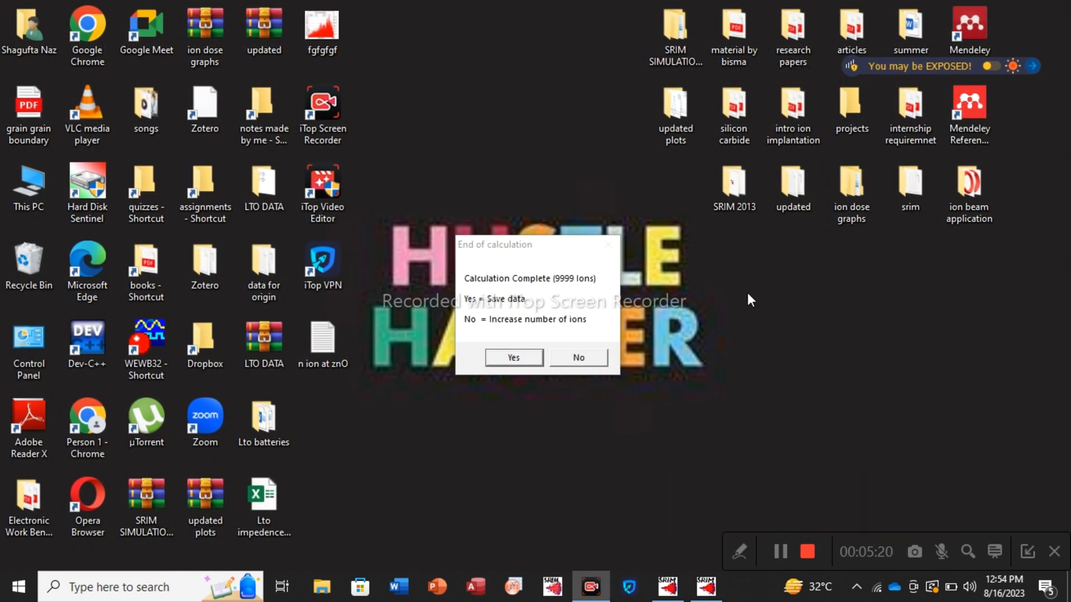
# Accept SRIM's End of calculation prompt, close Form1, and launch Origin 2018.
pyautogui.click(514, 358)
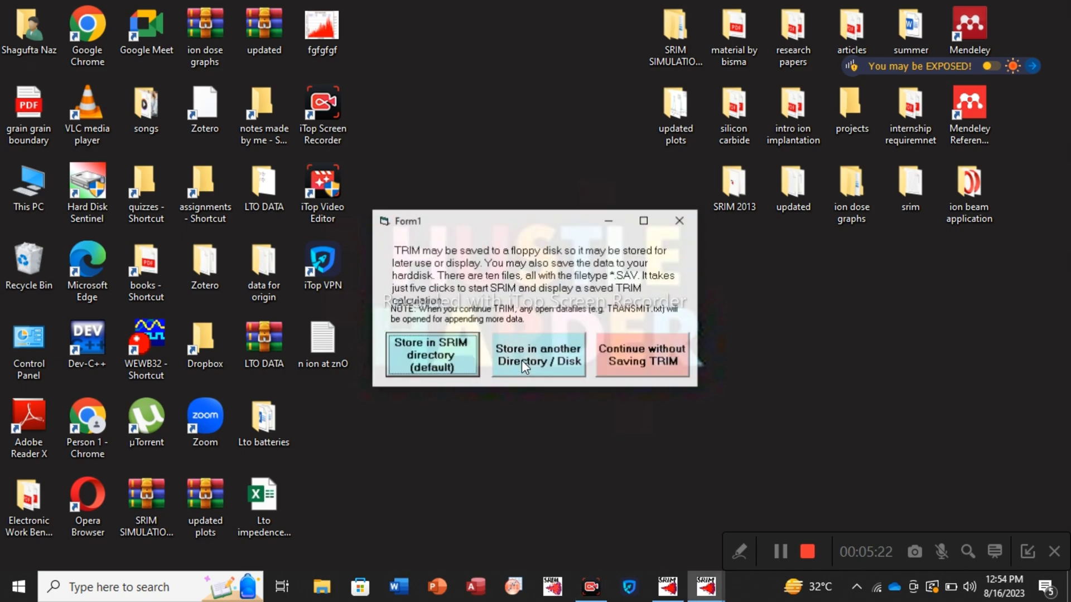
pyautogui.click(643, 375)
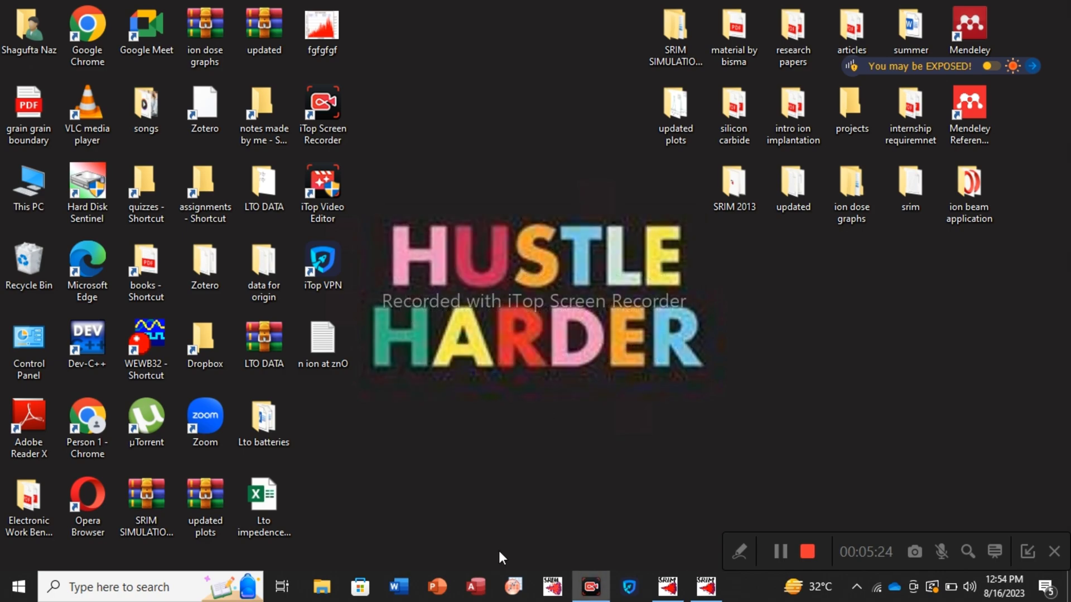
pyautogui.click(512, 587)
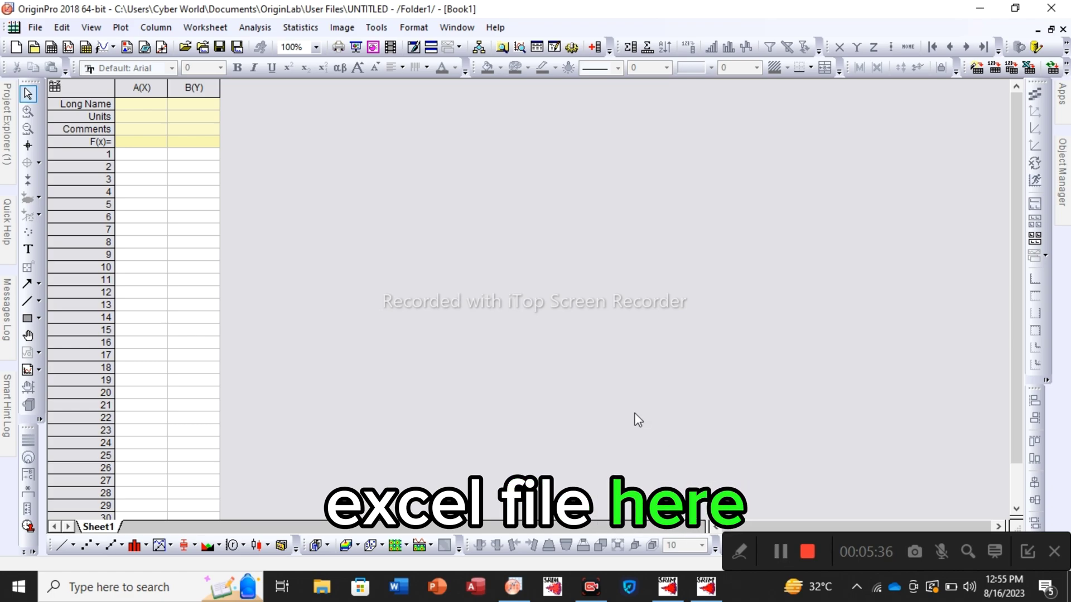
# Start a Single ASCII import and pick the 'n ion at znO' file on the Desktop.
pyautogui.click(38, 29)
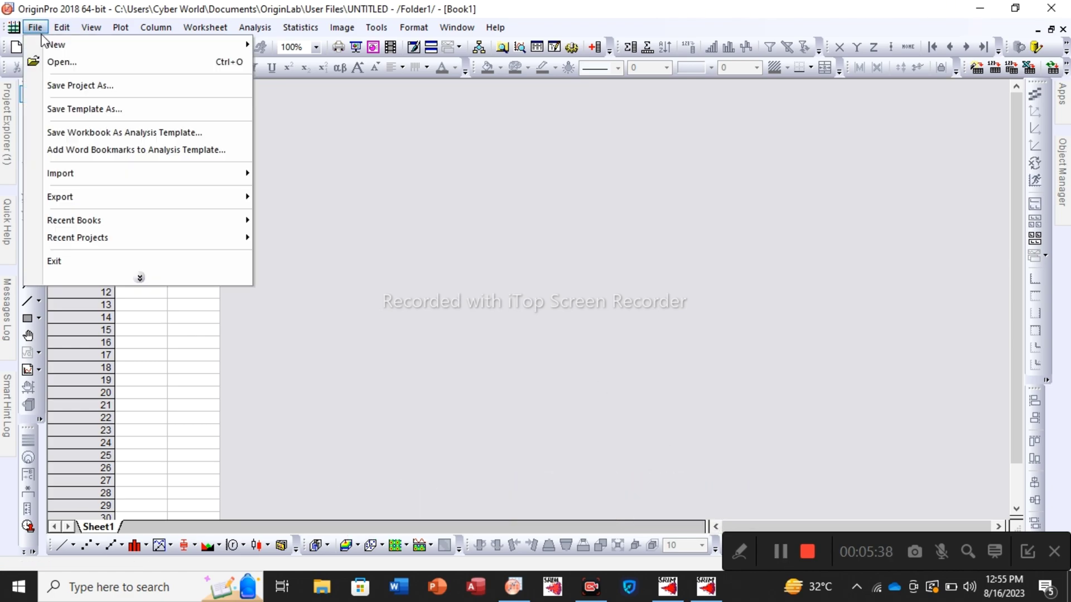
pyautogui.moveTo(156, 177)
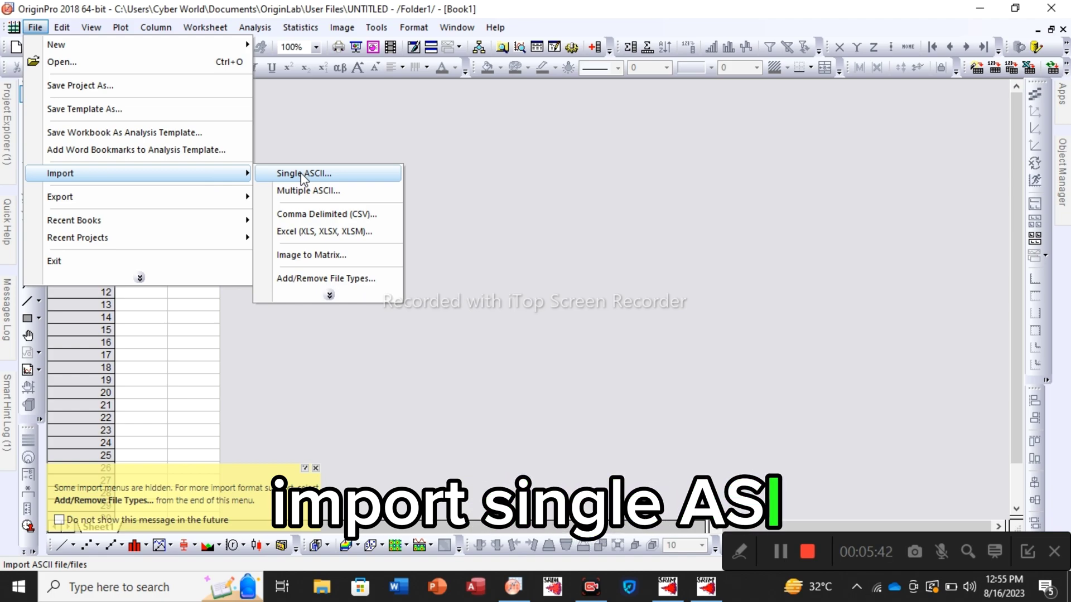
pyautogui.click(301, 175)
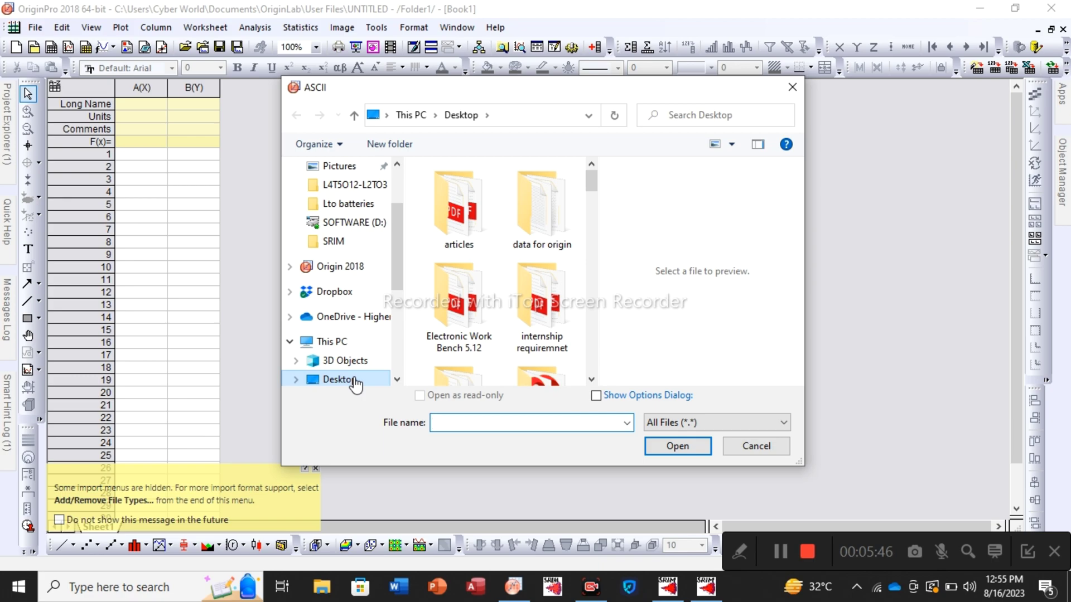
pyautogui.scroll(-4, 595, 357)
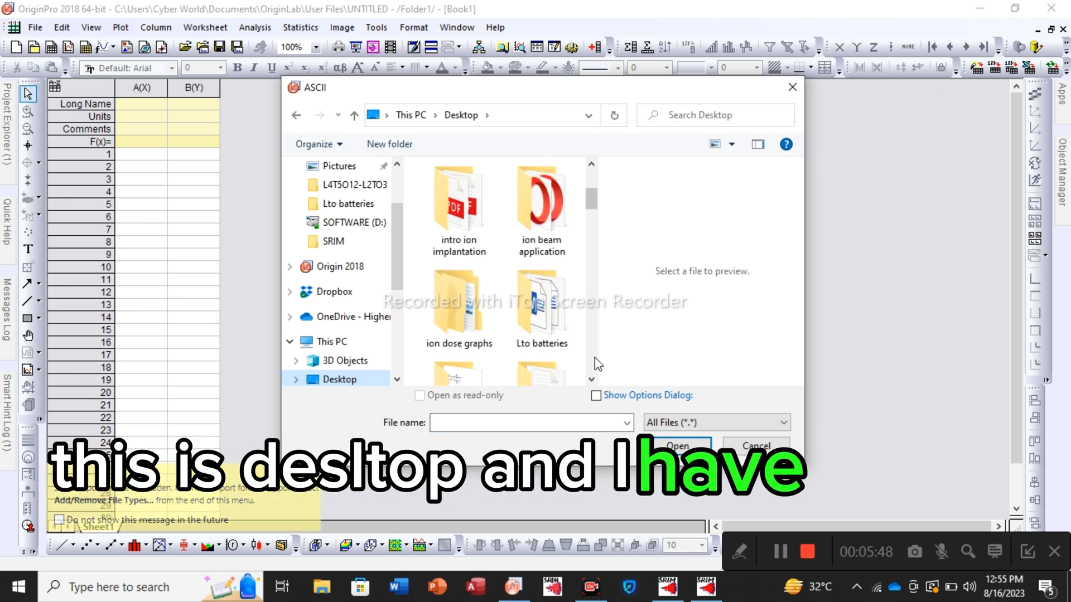
pyautogui.scroll(-3, 595, 357)
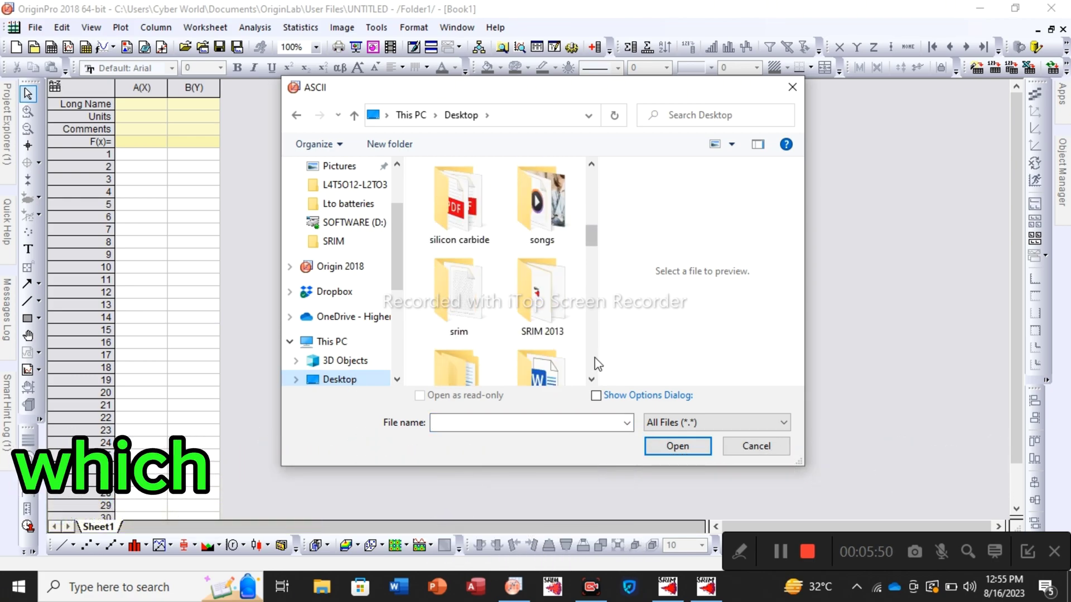
pyautogui.scroll(-2, 595, 357)
pyautogui.scroll(-4, 594, 357)
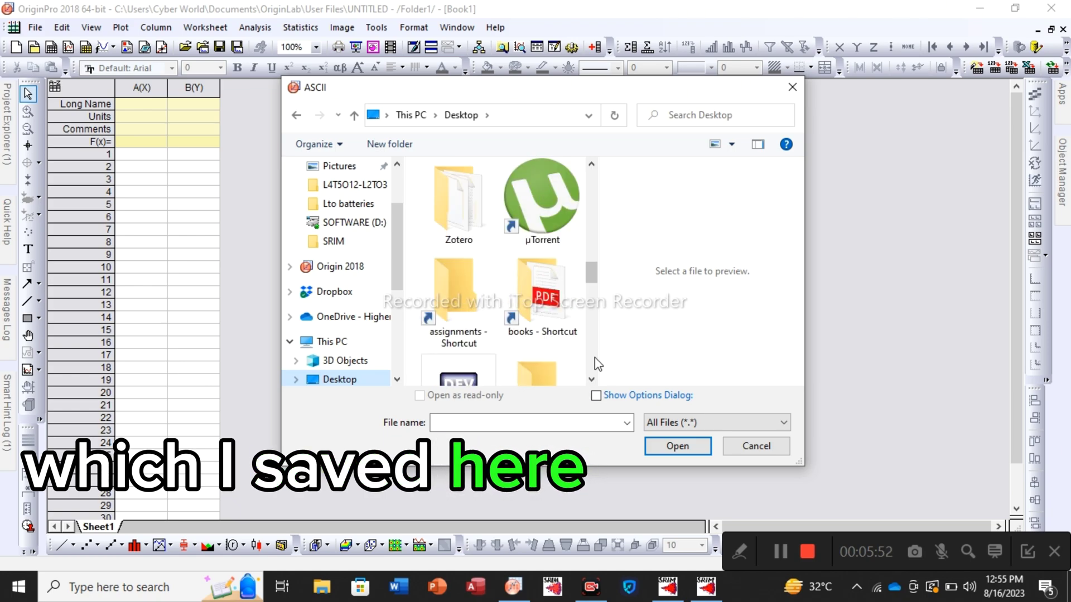
pyautogui.scroll(-2, 595, 357)
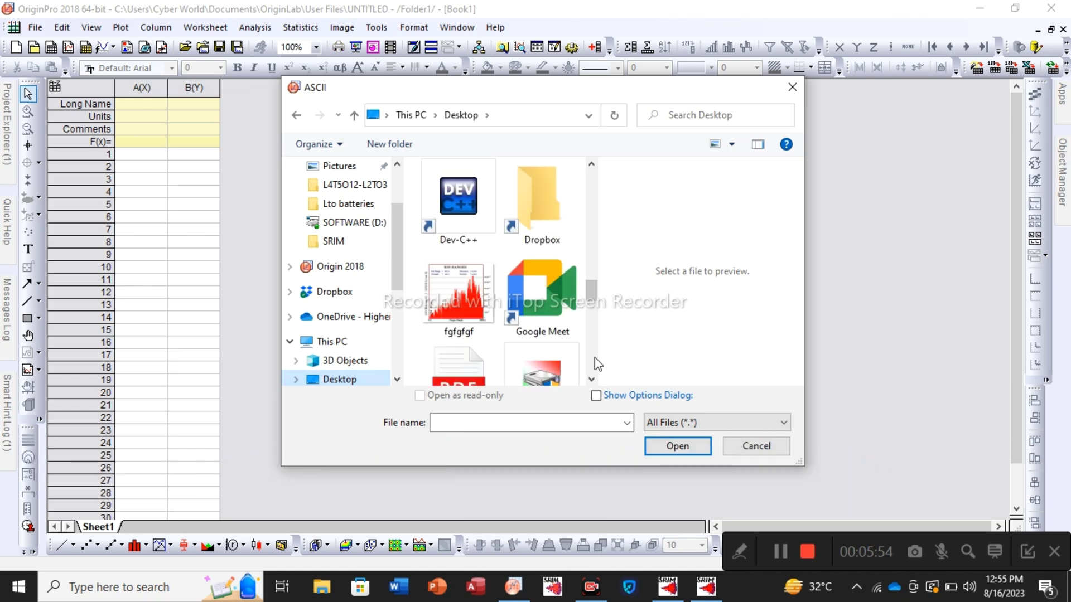
pyautogui.scroll(-4, 594, 384)
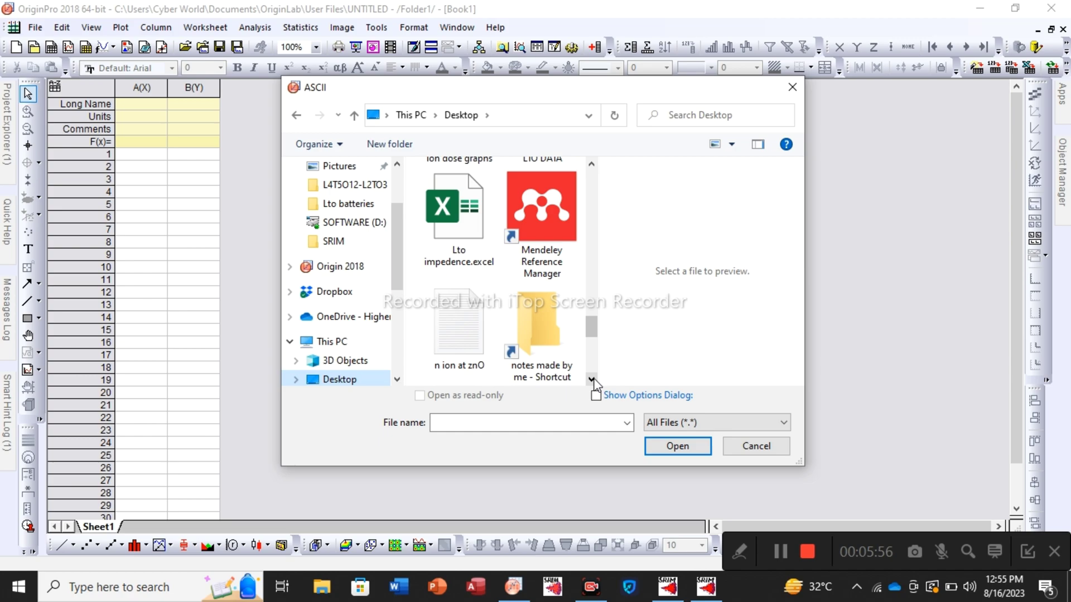
pyautogui.click(460, 331)
# Import the file and select both the A(X) depth and B(Y) ion-count columns.
pyautogui.click(676, 447)
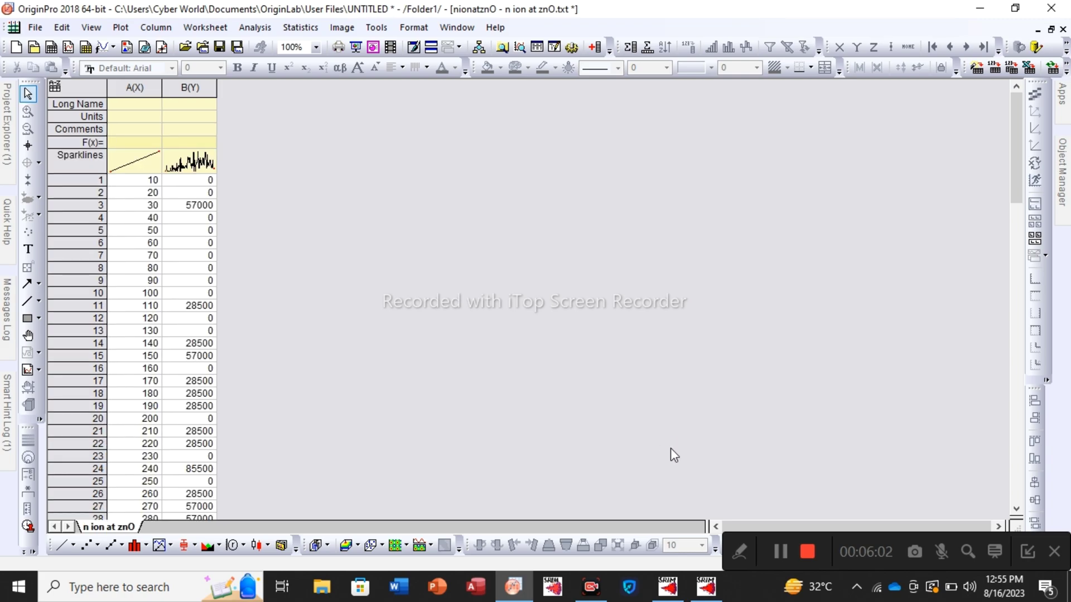
pyautogui.click(118, 181)
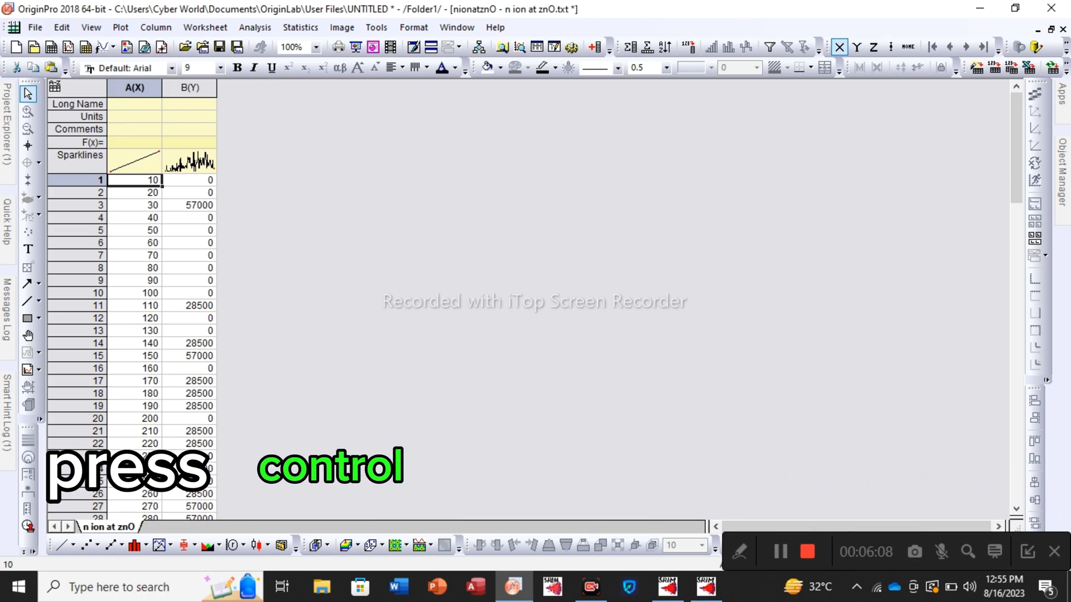
pyautogui.click(135, 87)
pyautogui.keyDown('ctrl'); pyautogui.click(190, 88); pyautogui.keyUp('ctrl')
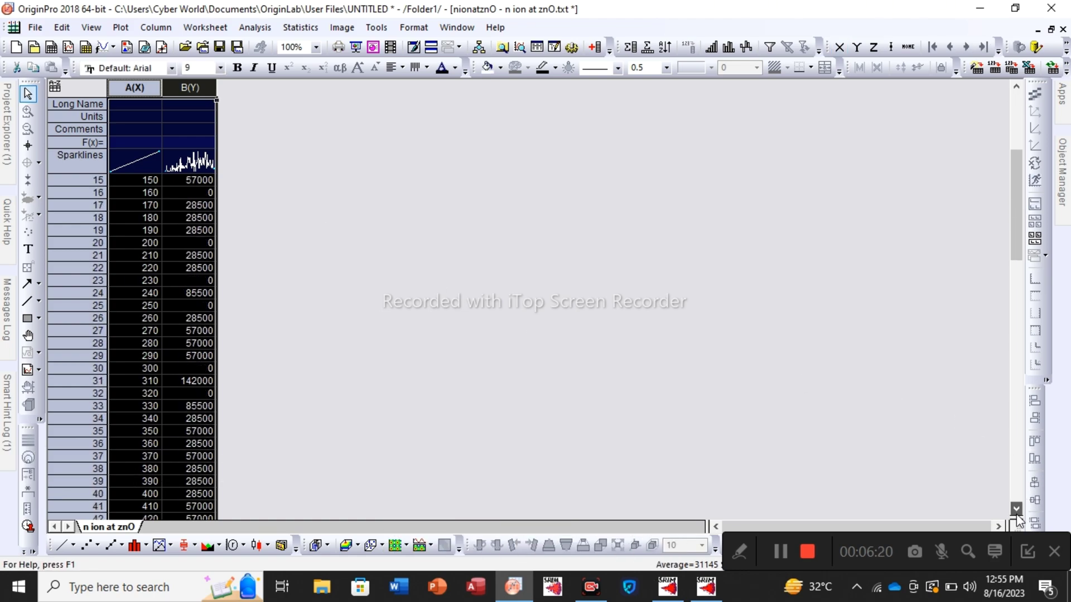
pyautogui.scroll(-4, 1016, 516)
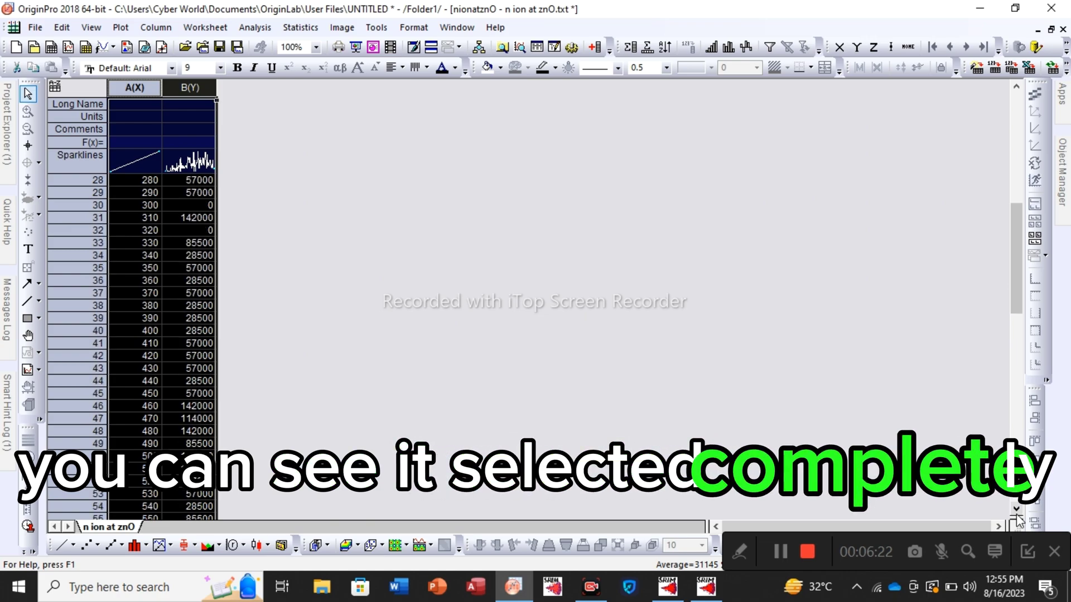
pyautogui.scroll(-2, 1016, 517)
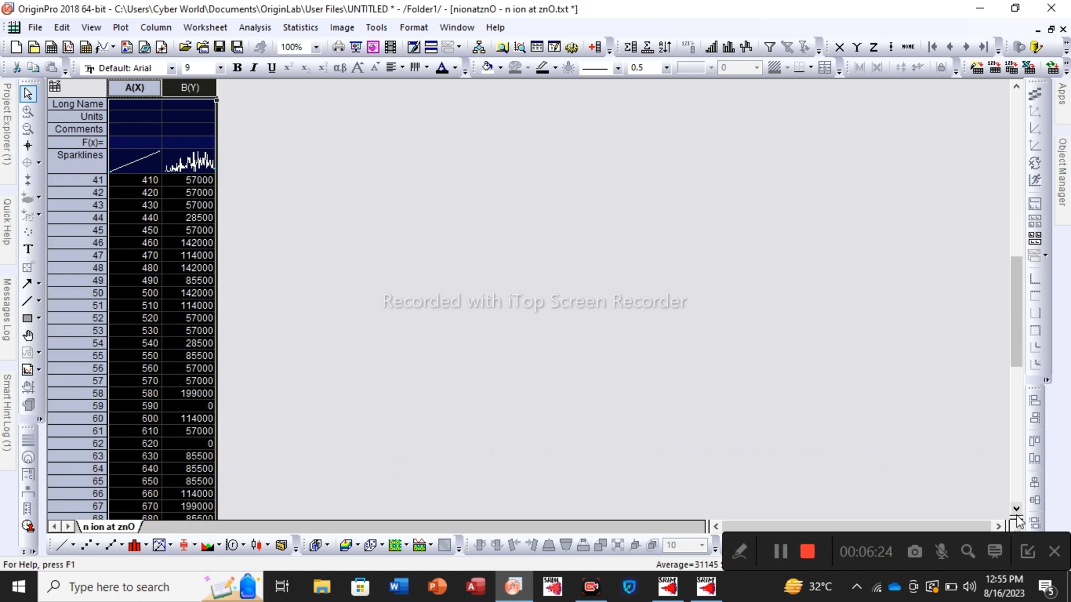
# Plot B(Y) ion counts against A(X) depth as a Line graph in Graph1.
pyautogui.click(72, 548)
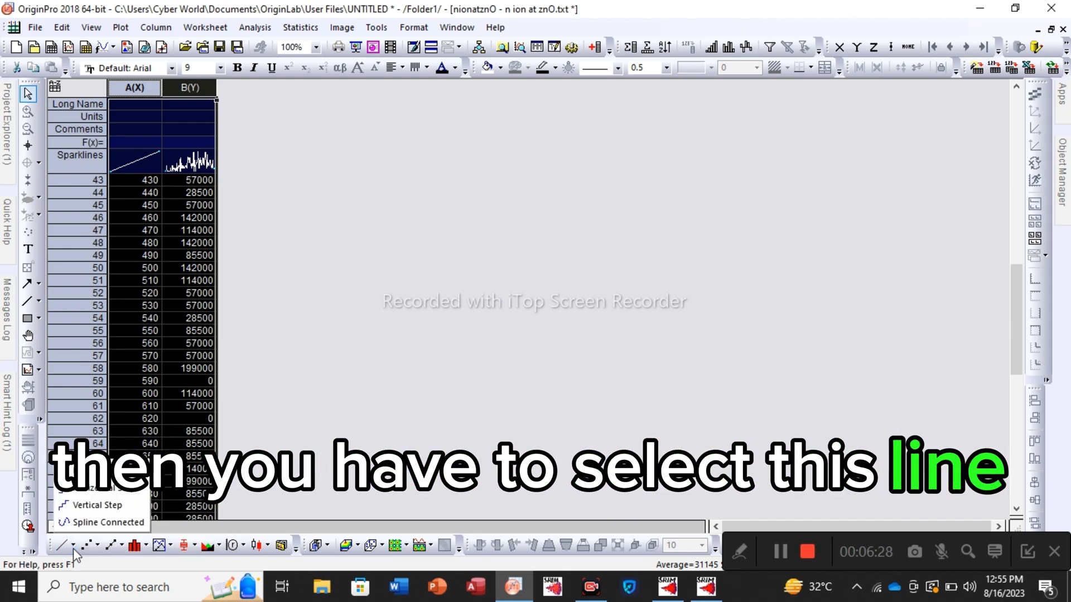
pyautogui.click(89, 476)
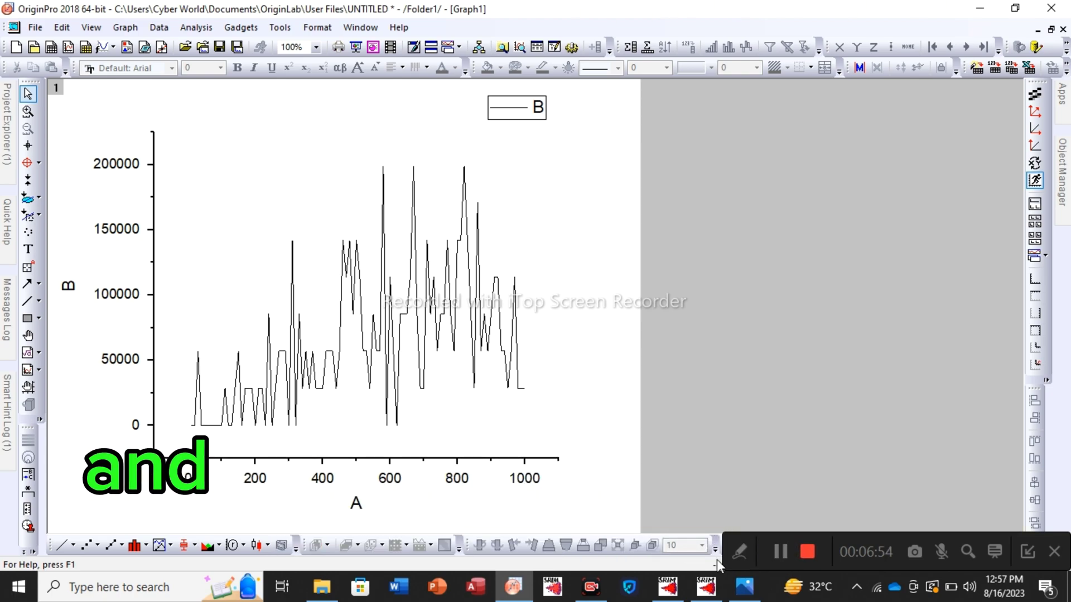
pyautogui.moveTo(744, 585)
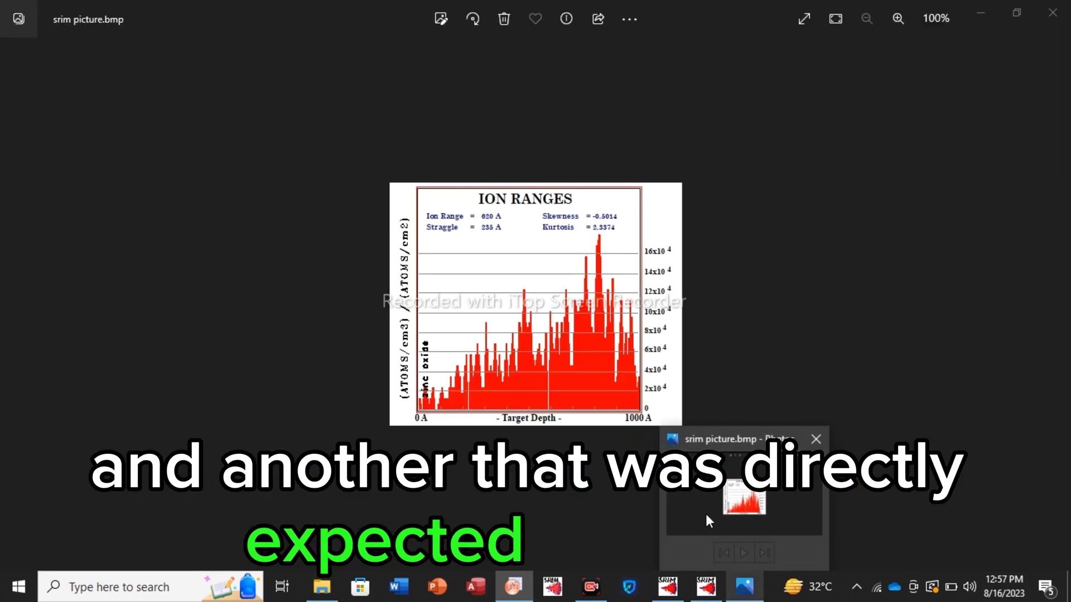
pyautogui.click(705, 513)
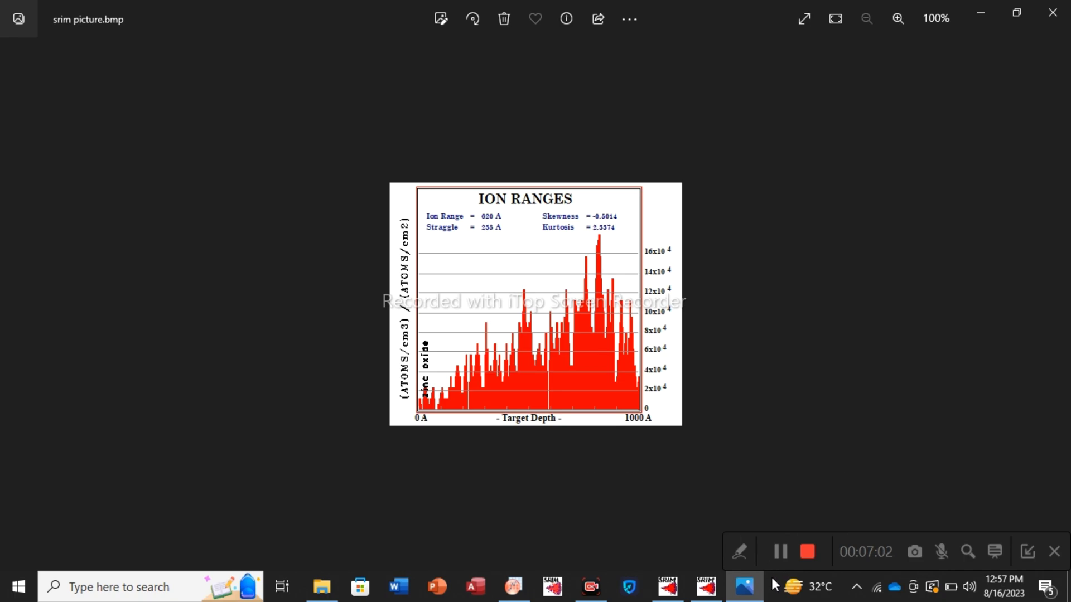
pyautogui.hotkey('alt', 'Tab')
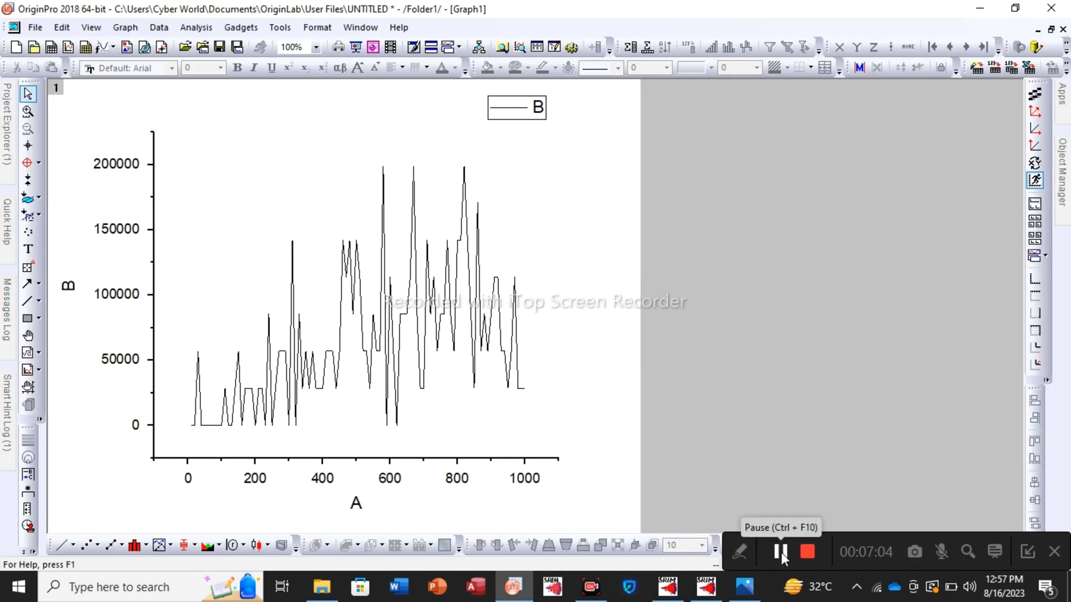